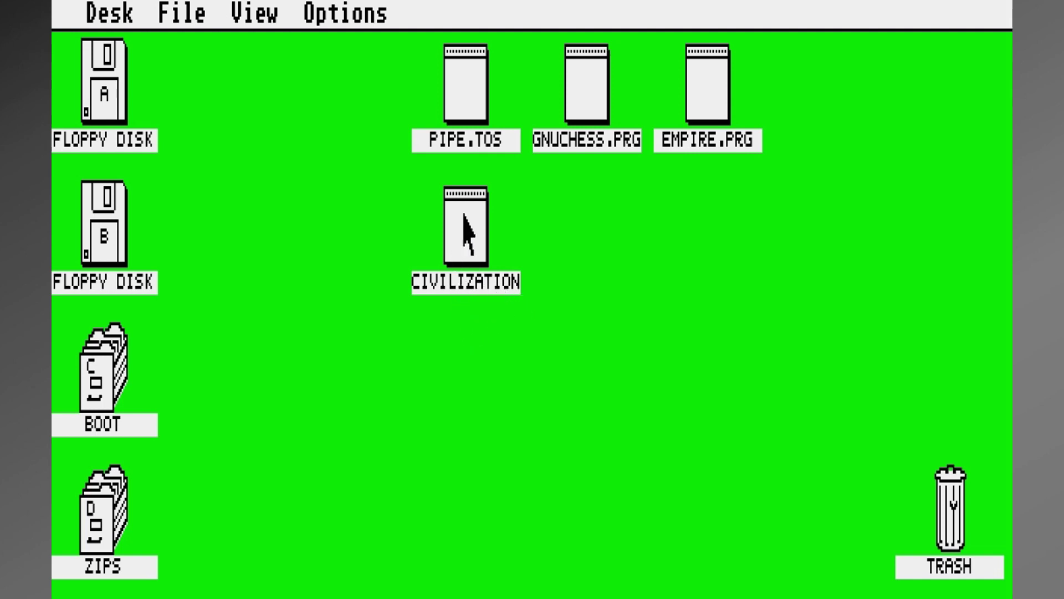
Select the CIVILIZATION program icon on the desktop
left_click(464, 218)
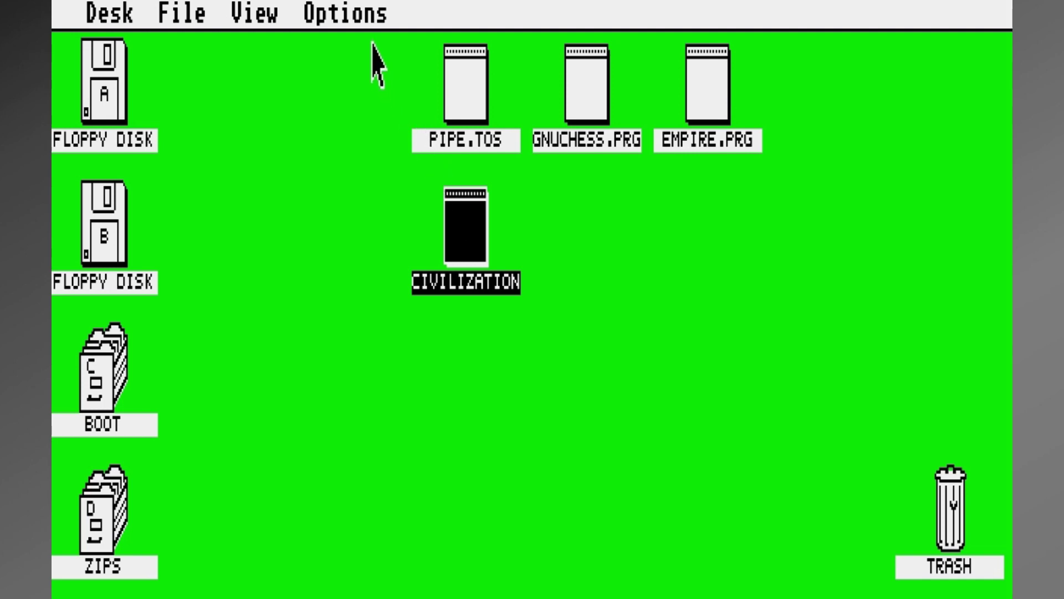
Remove the CIVILIZATION desktop icon and open the BOOT drive C window
mouse_move(353, 18)
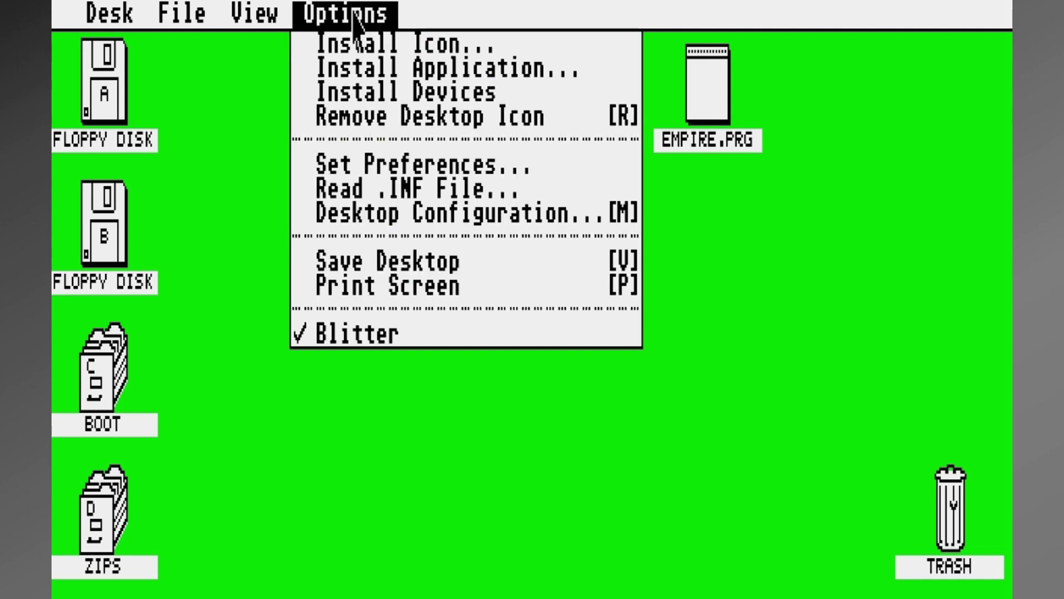
left_click(357, 119)
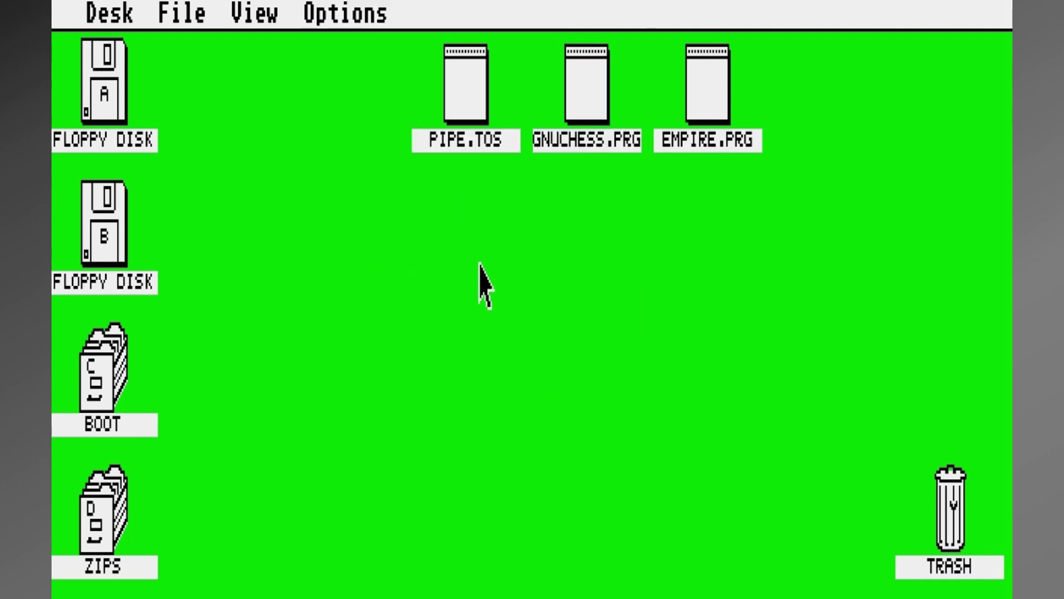
left_click(109, 404)
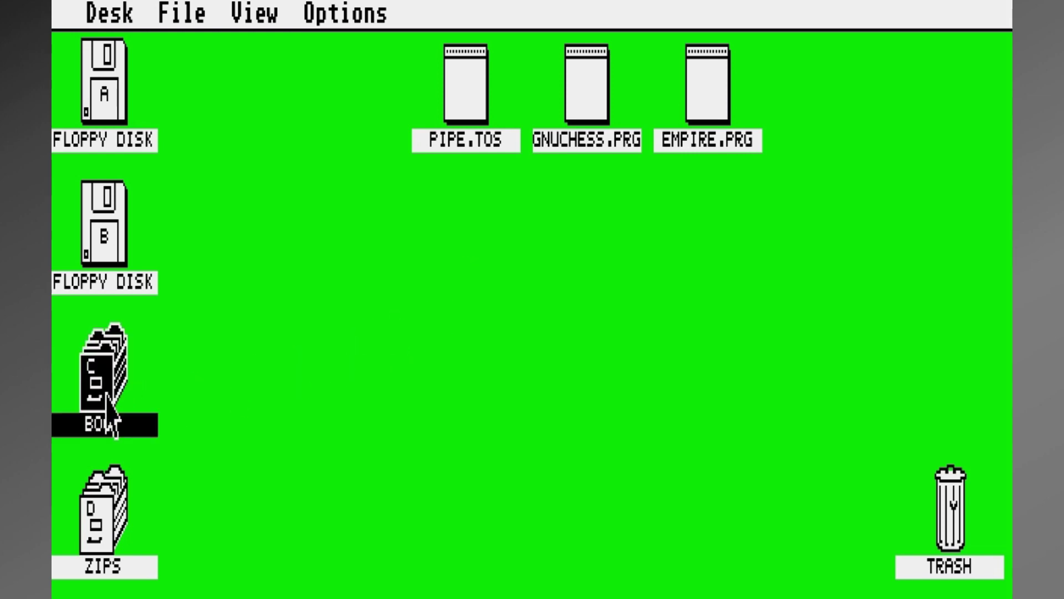
double_click(107, 394)
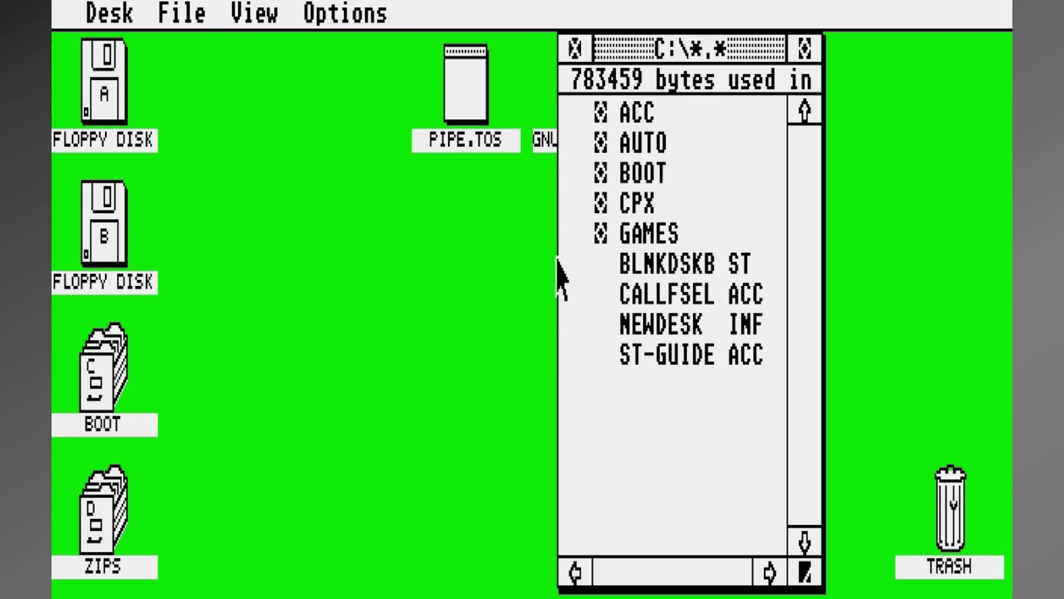
Open GAMES, then the CIVLZATN folder, and select GAME.PRG
double_click(654, 236)
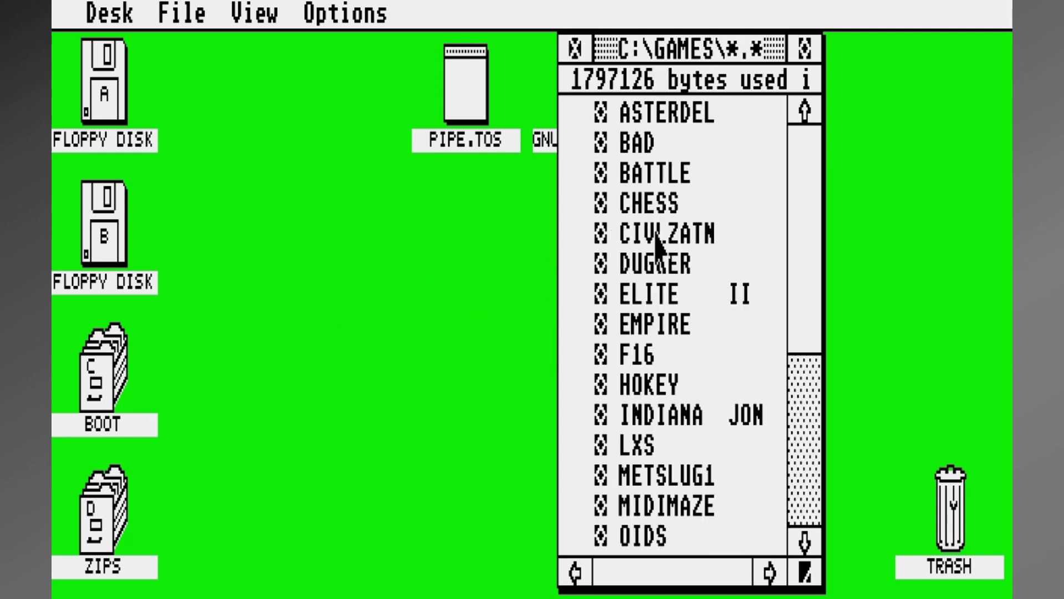
left_click(650, 243)
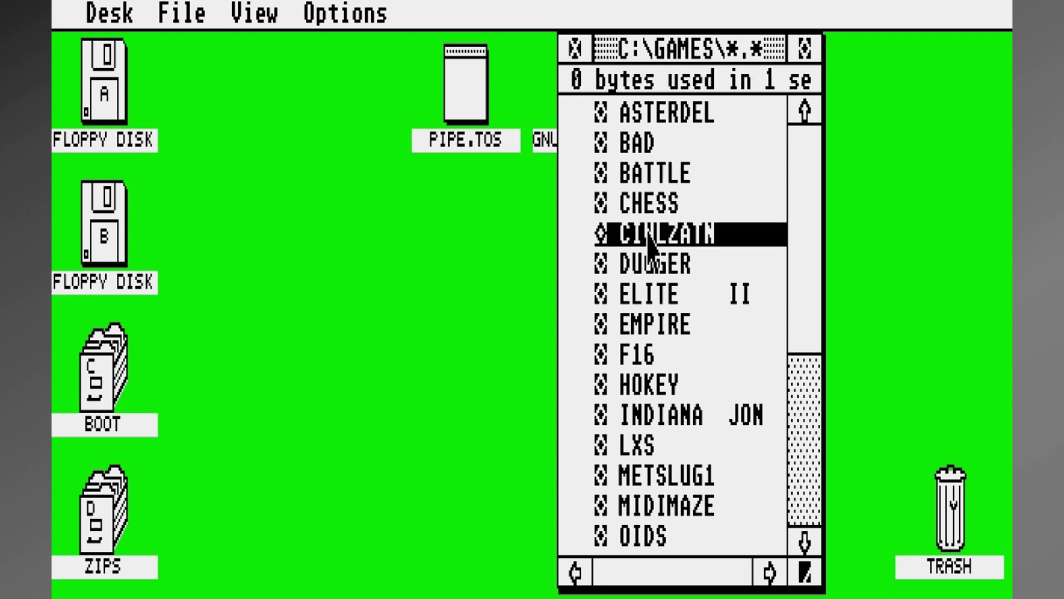
double_click(648, 238)
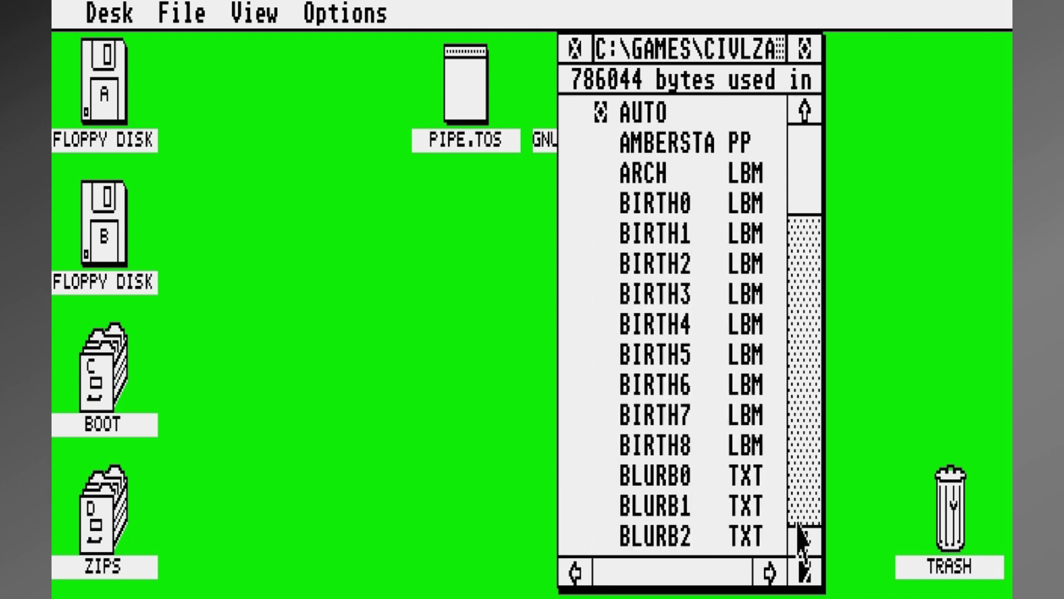
left_click(805, 483)
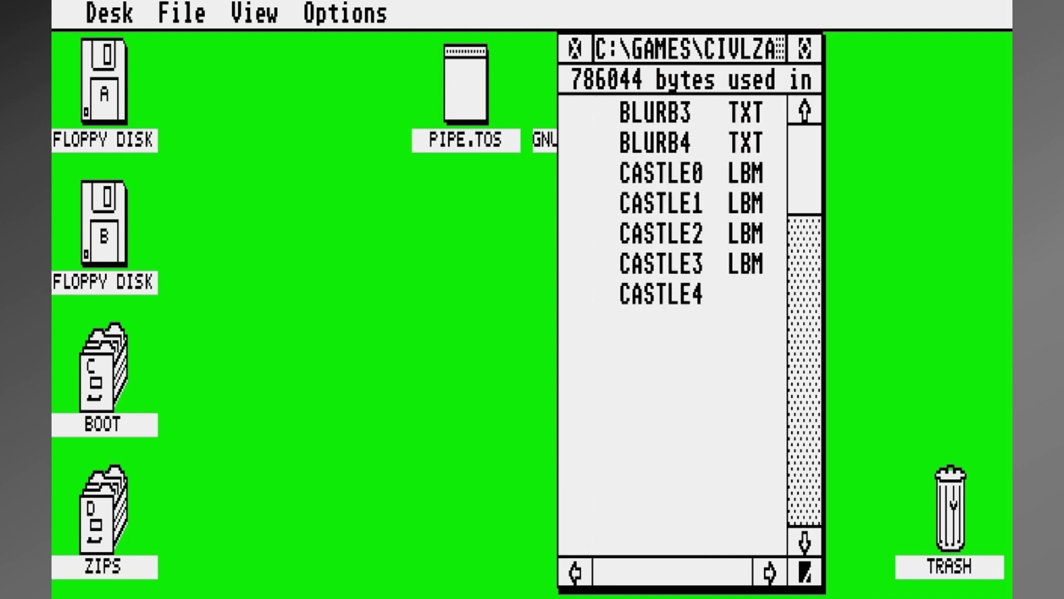
left_click(805, 493)
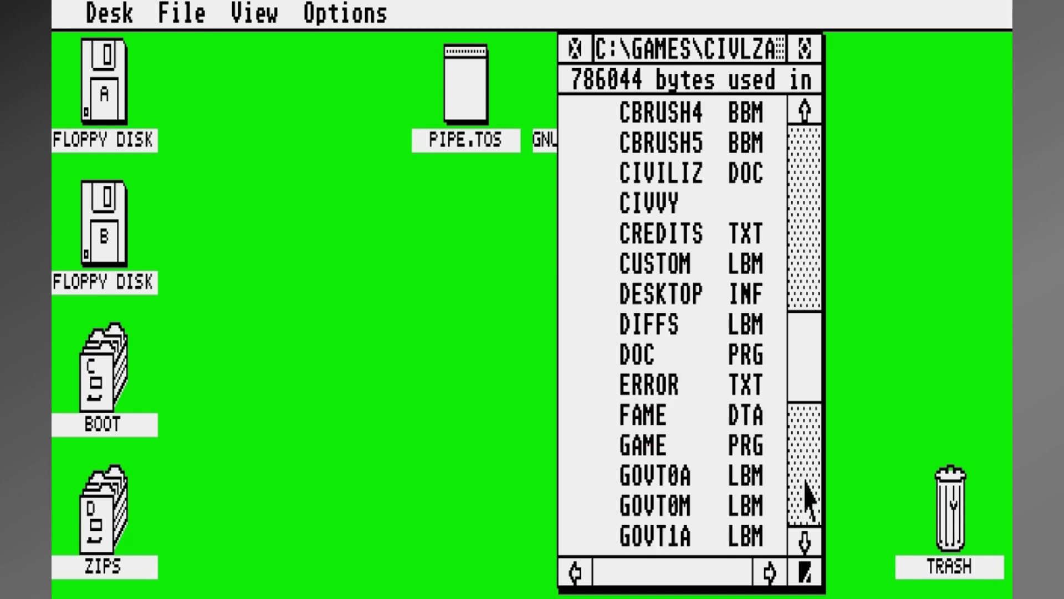
left_click(655, 446)
Install GAME.PRG as a GEM application
mouse_move(380, 22)
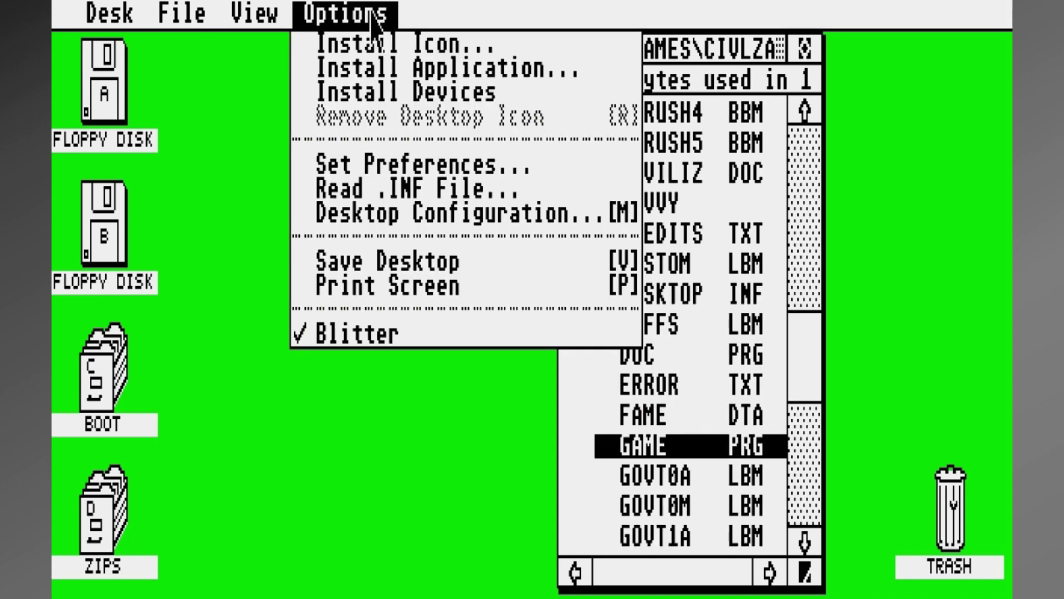
left_click(353, 75)
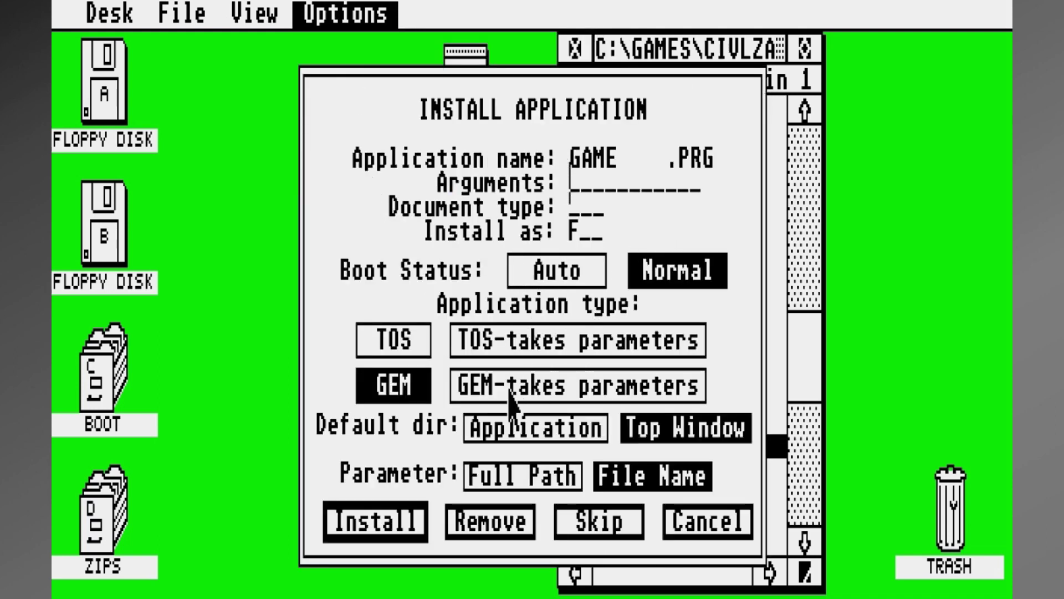
left_click(391, 524)
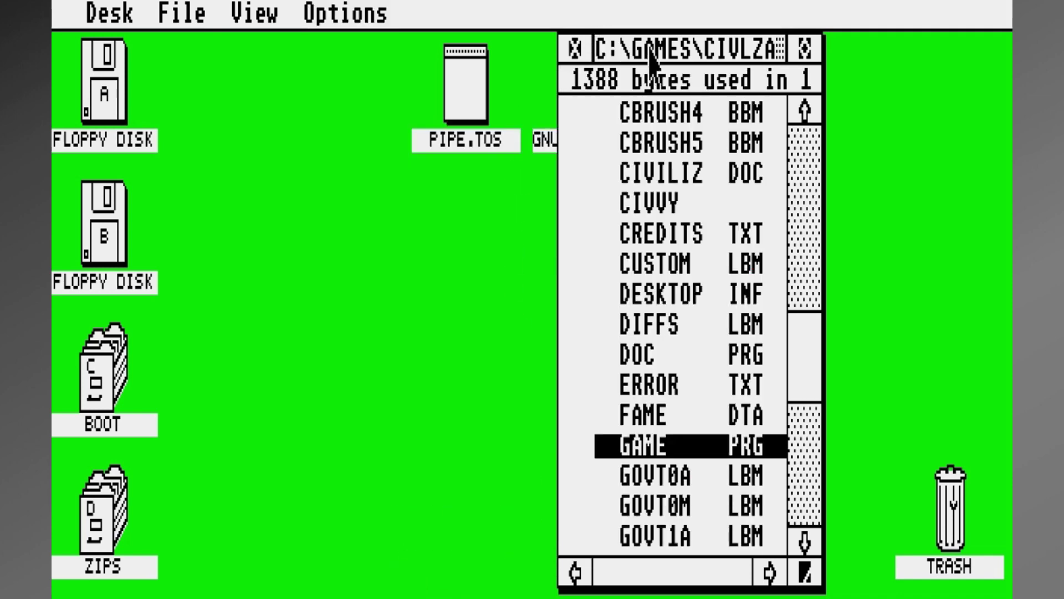
Give GAME.PRG a window file icon via Install Icon (Window)
left_click_drag(653, 55, 749, 64)
mouse_move(333, 22)
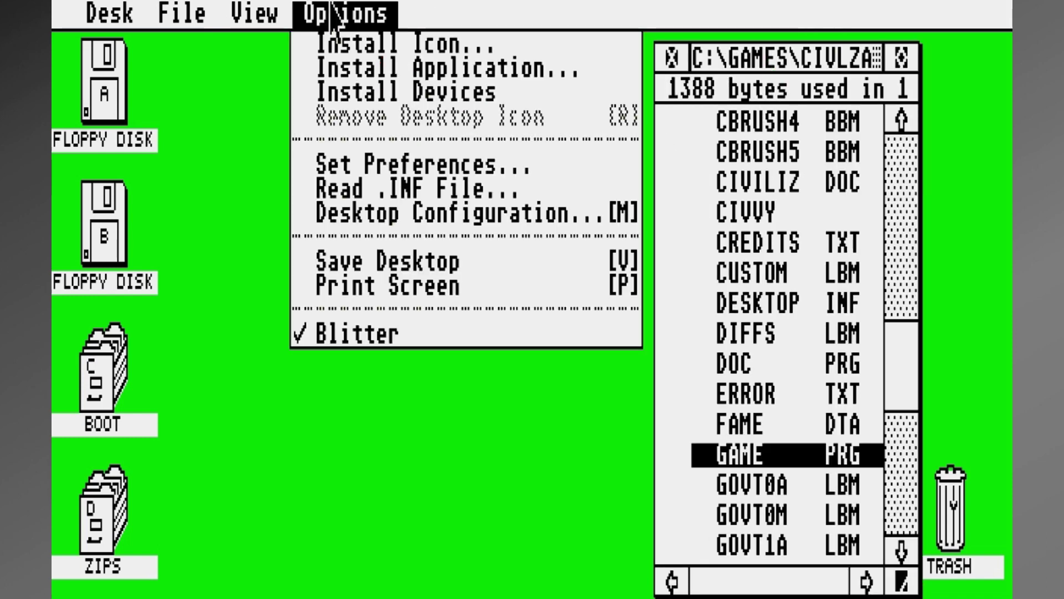
left_click(338, 49)
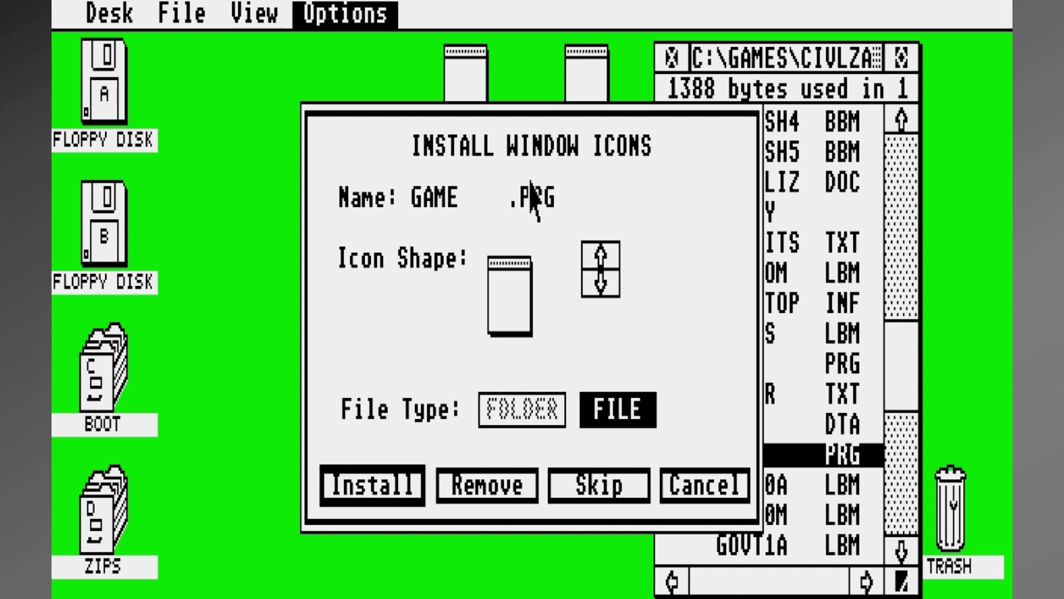
left_click(393, 490)
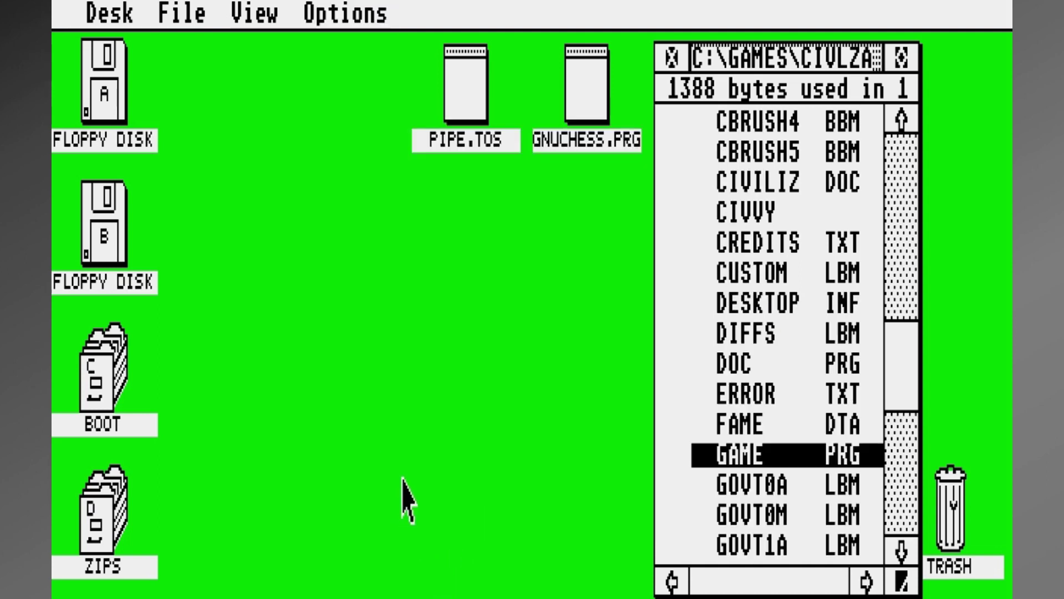
Move the folder window top right and drag GAME.PRG onto the desktop below PIPE.TOS
left_click_drag(757, 83, 566, 293)
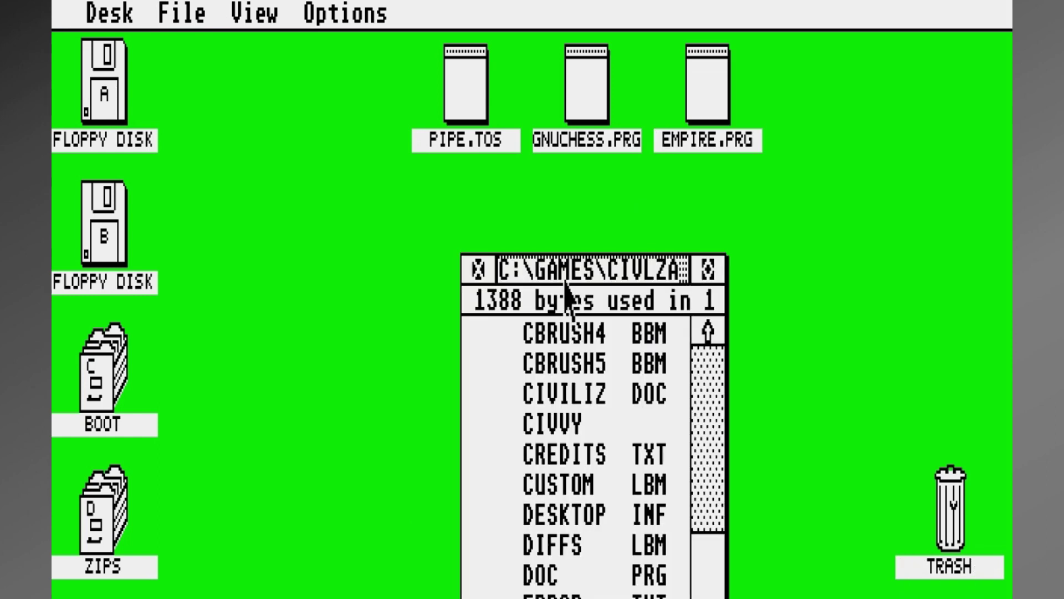
left_click_drag(718, 63, 879, 66)
left_click(879, 68)
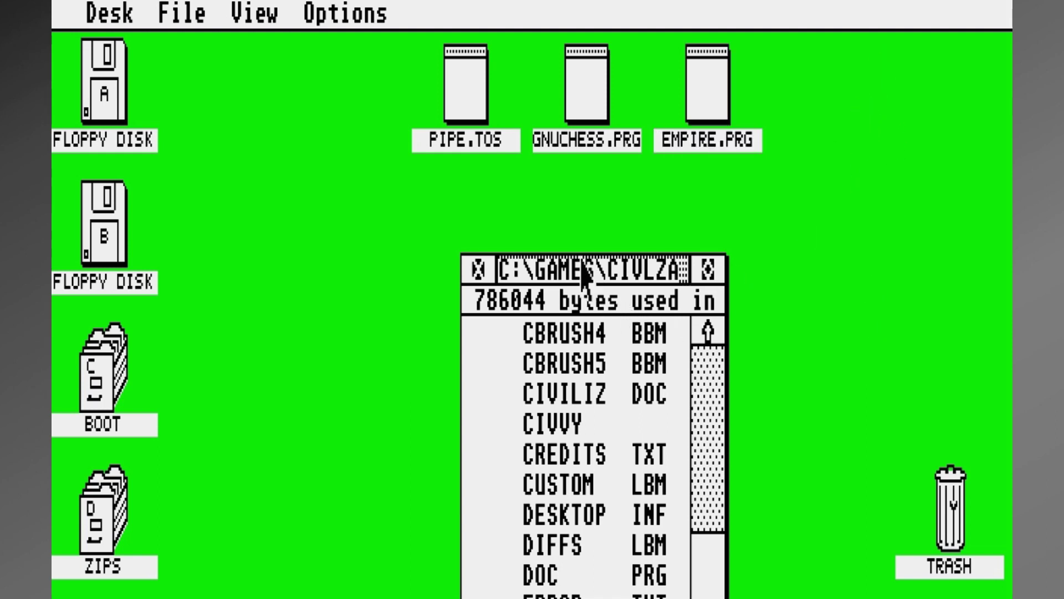
left_click_drag(581, 271, 782, 71)
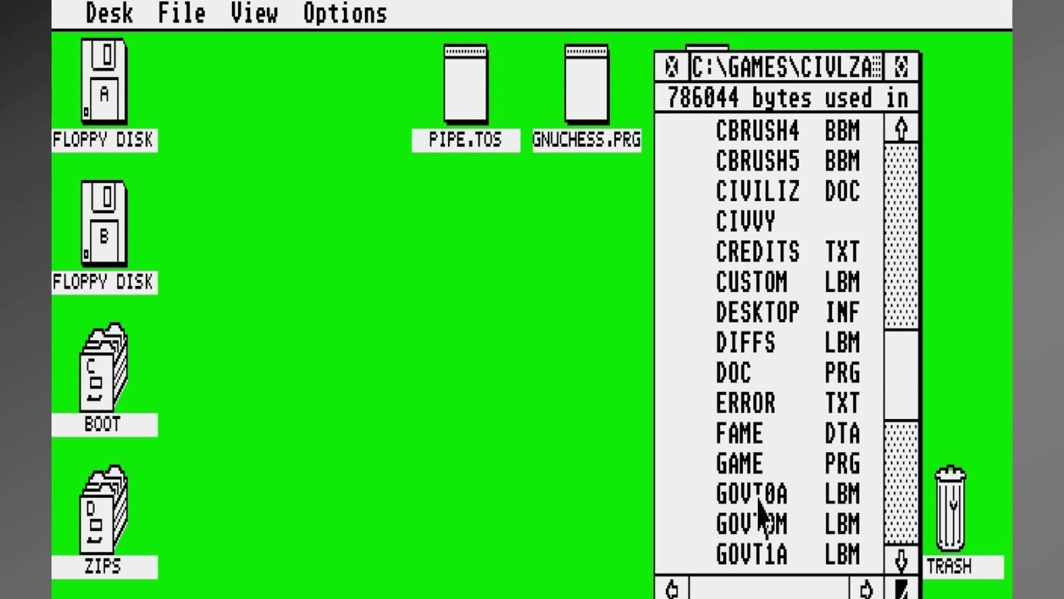
left_click_drag(746, 477, 383, 235)
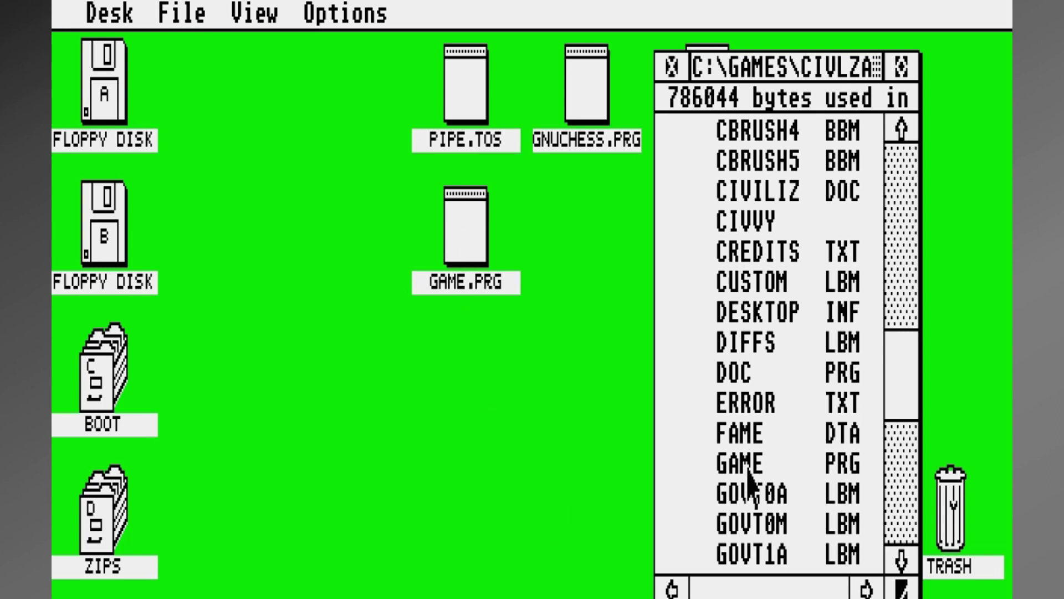
mouse_move(358, 8)
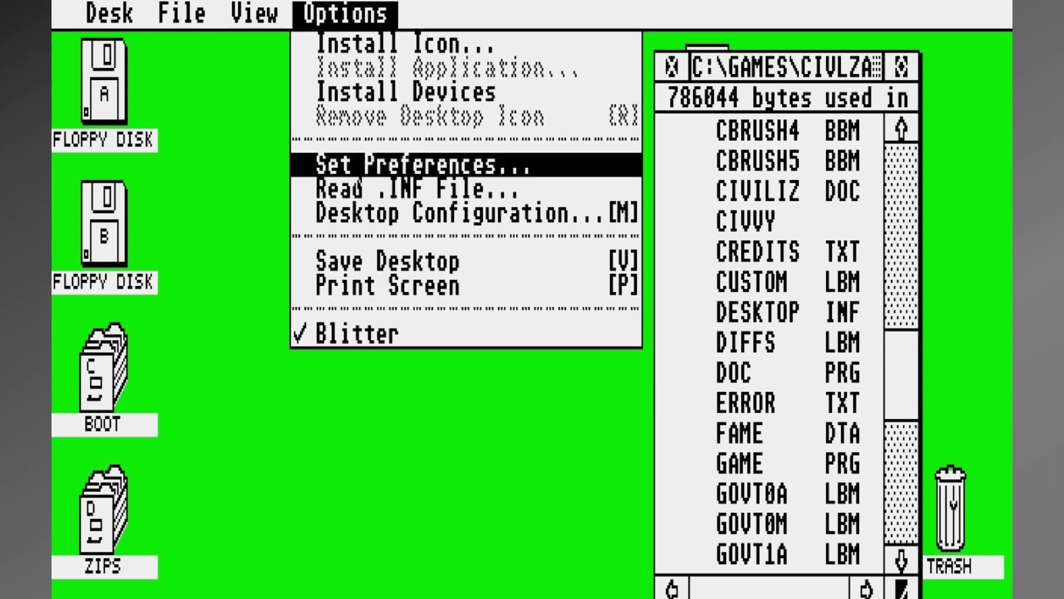
Set the new GAME.PRG desktop icon's label to CIVILIZATION in Install Desktop Icon
left_click(372, 47)
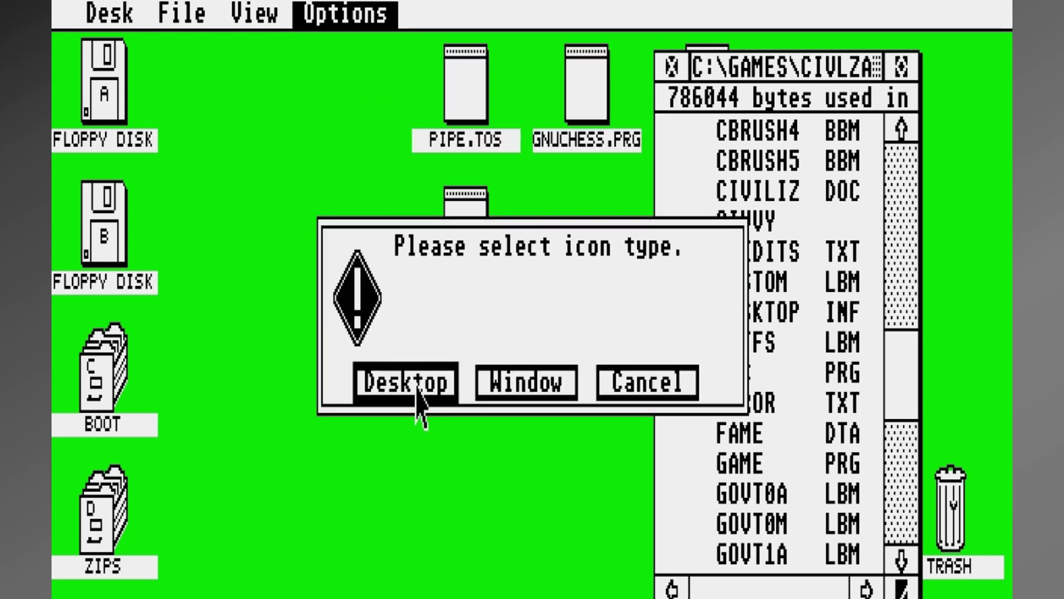
left_click(647, 386)
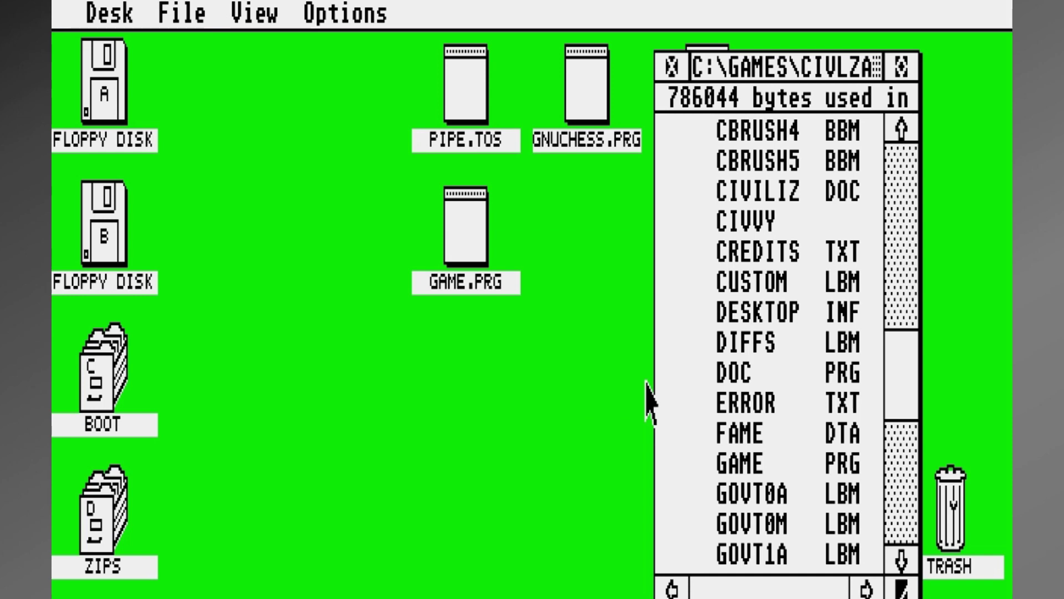
left_click(481, 232)
mouse_move(357, 24)
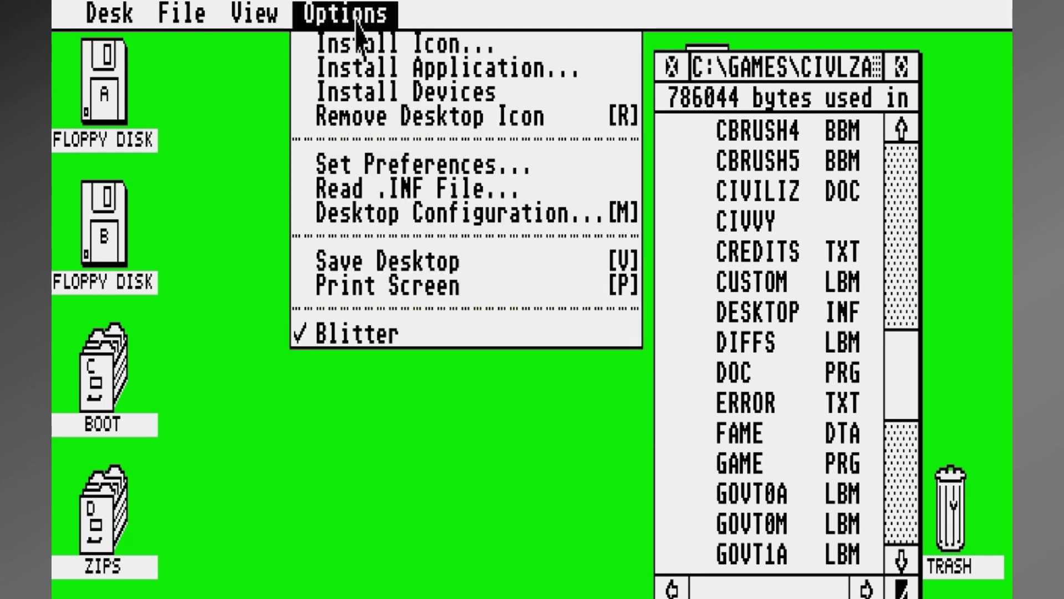
left_click(349, 51)
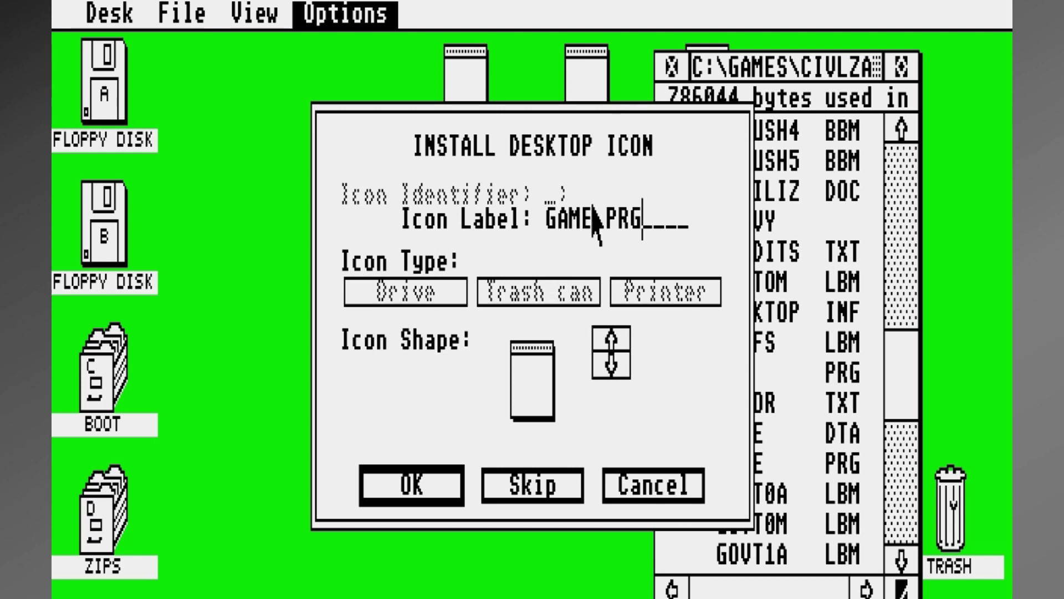
key("Escape")
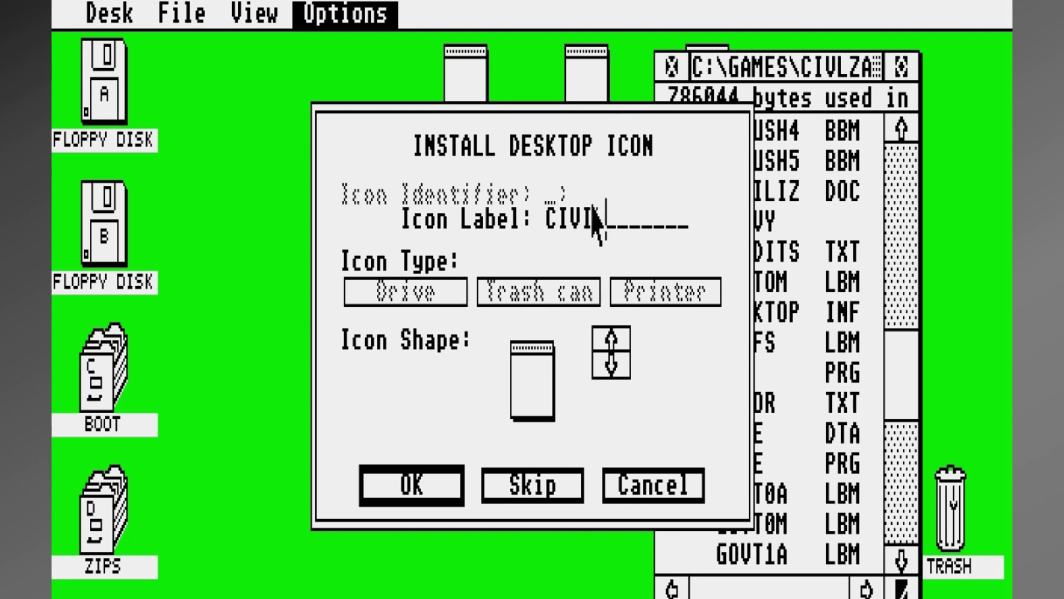
type("CIVILIZATION")
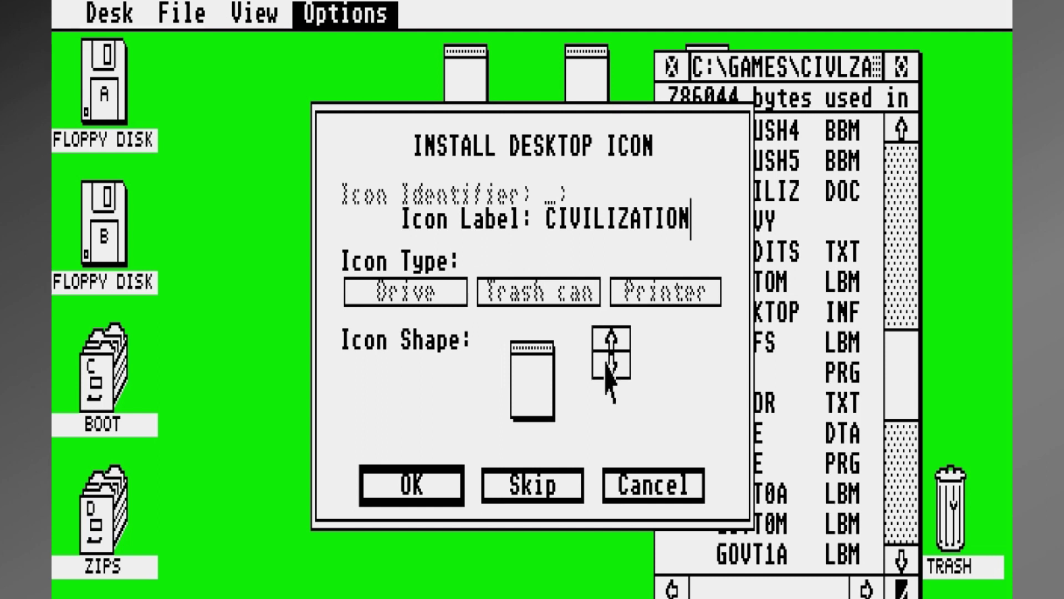
Browse the icon shapes, return to the plain program shape, and confirm
left_click(607, 369)
left_click(607, 369)
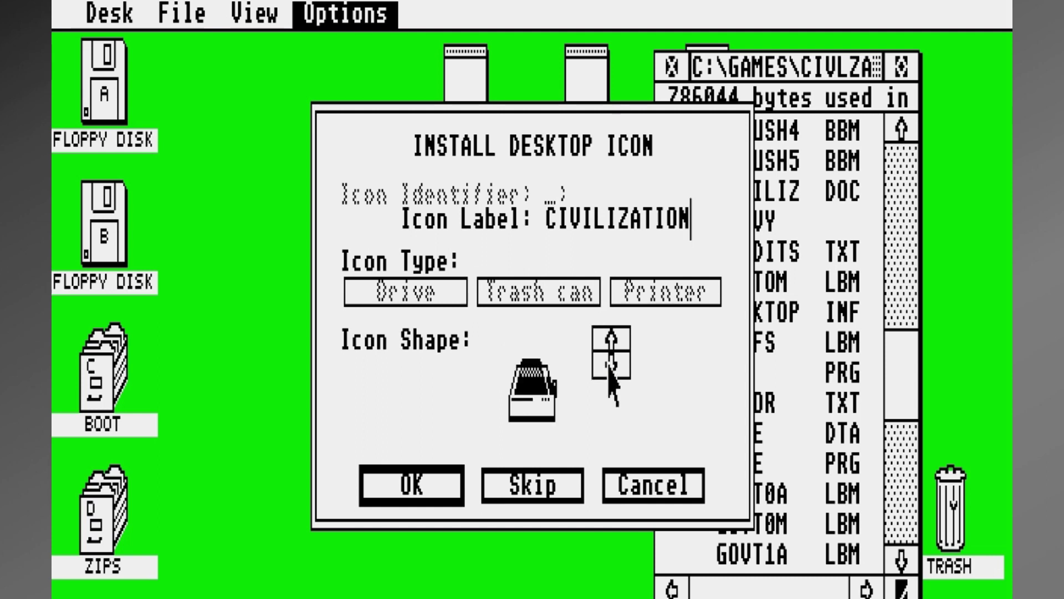
left_click(608, 371)
left_click(608, 370)
left_click(608, 370)
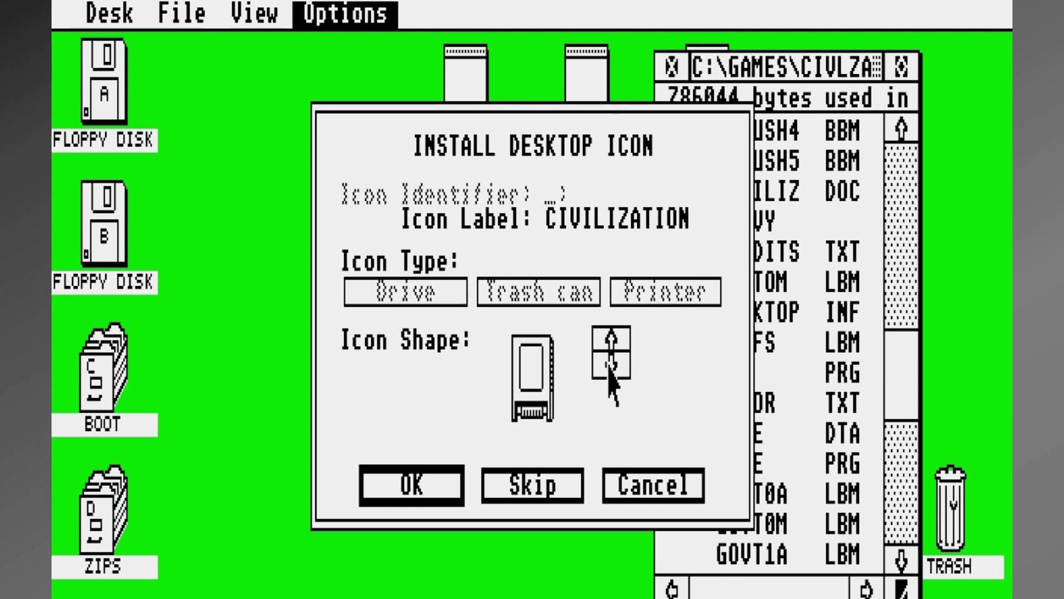
left_click(608, 370)
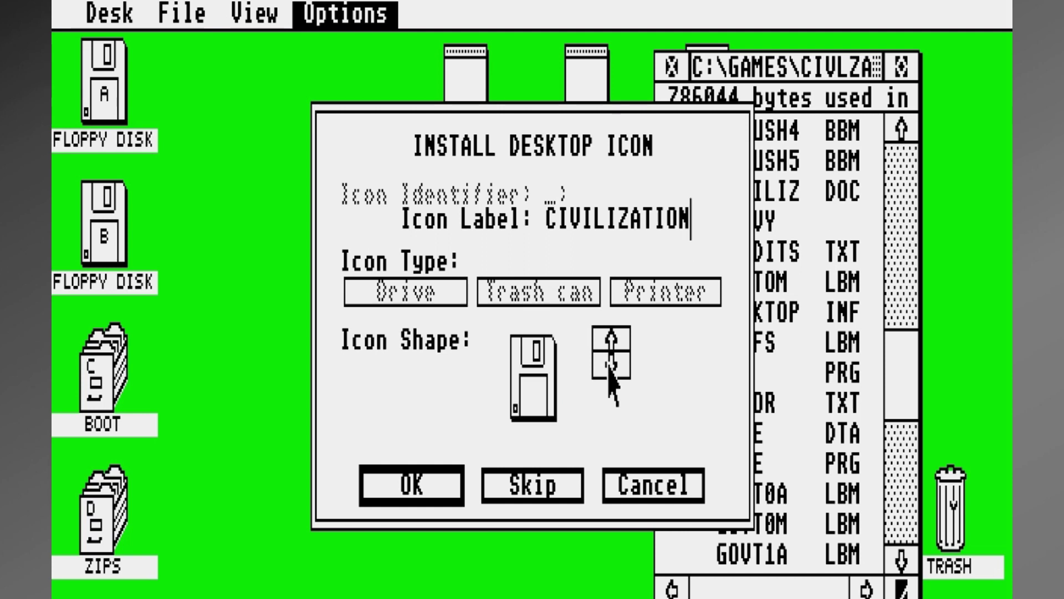
left_click(608, 370)
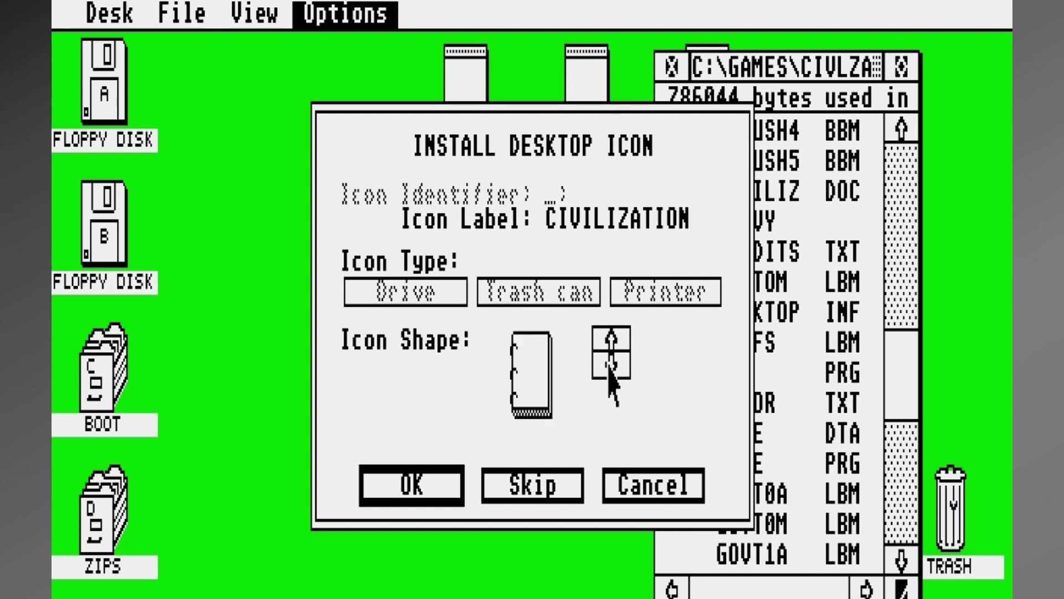
left_click(608, 370)
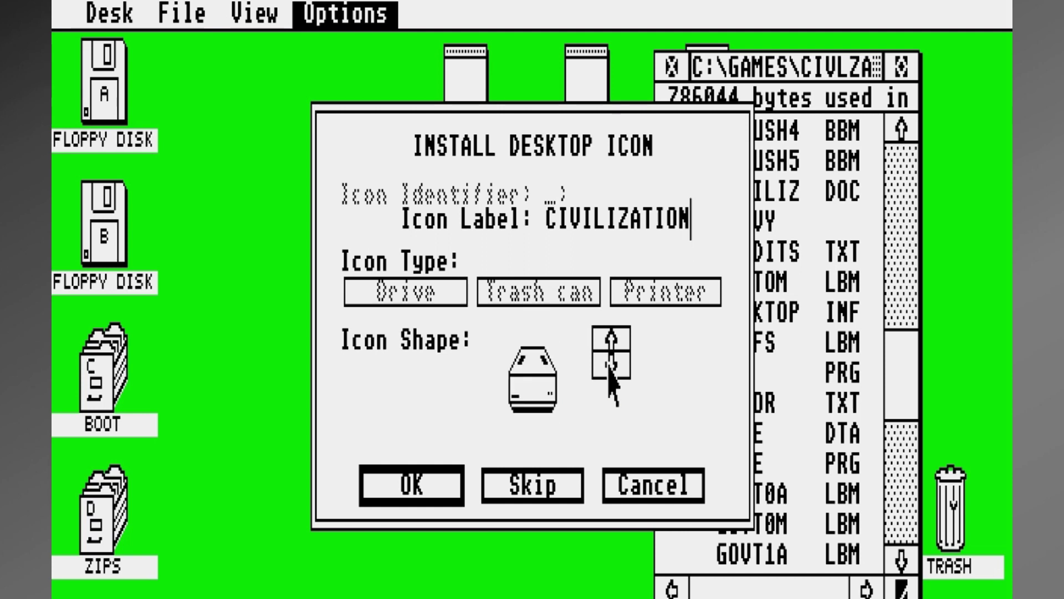
left_click(609, 346)
left_click(609, 346)
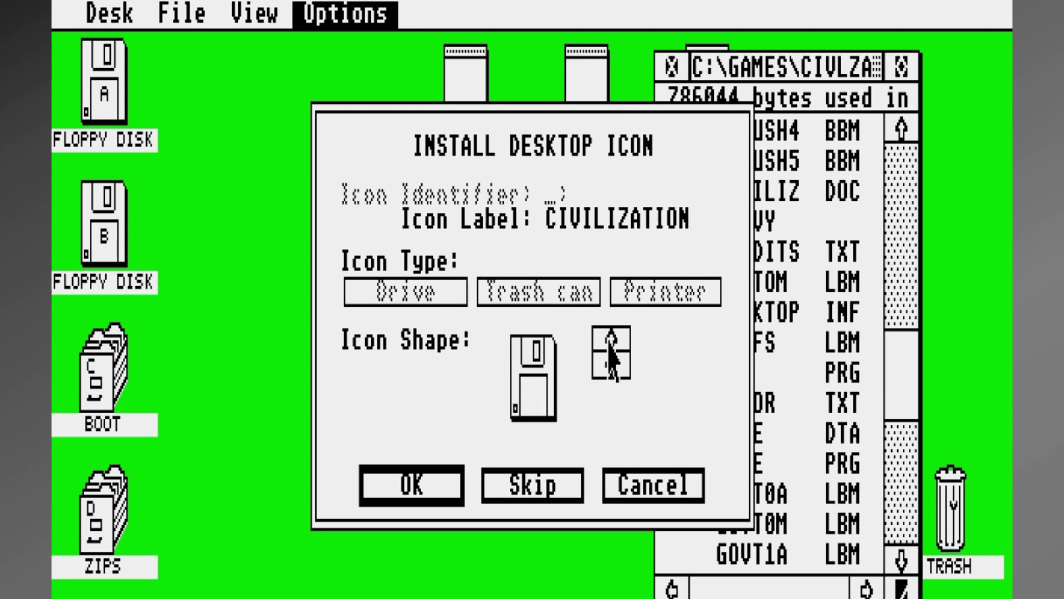
left_click(608, 346)
left_click(609, 347)
left_click(609, 346)
left_click(608, 341)
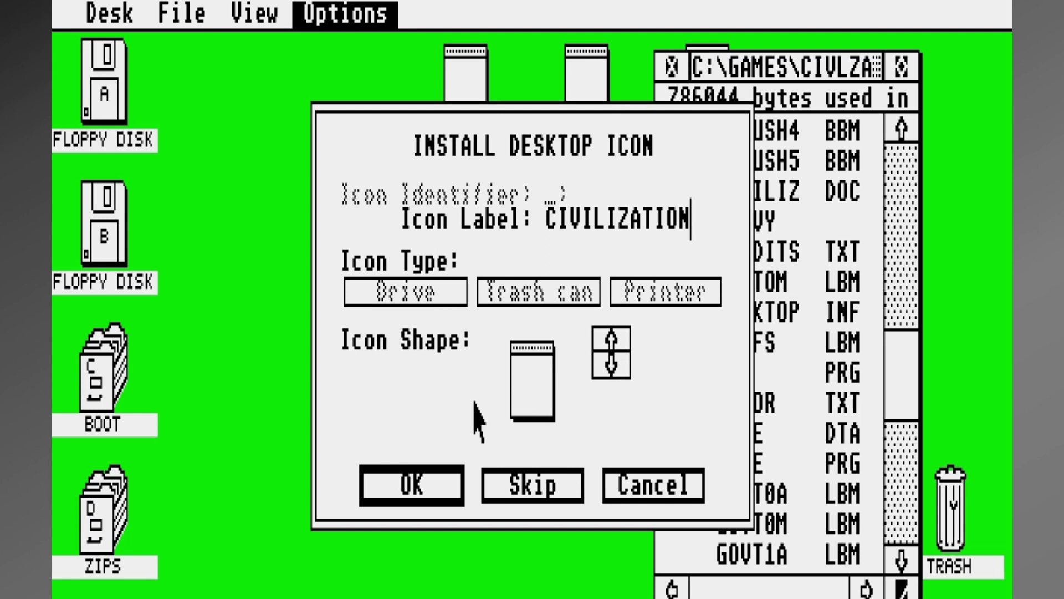
left_click(421, 488)
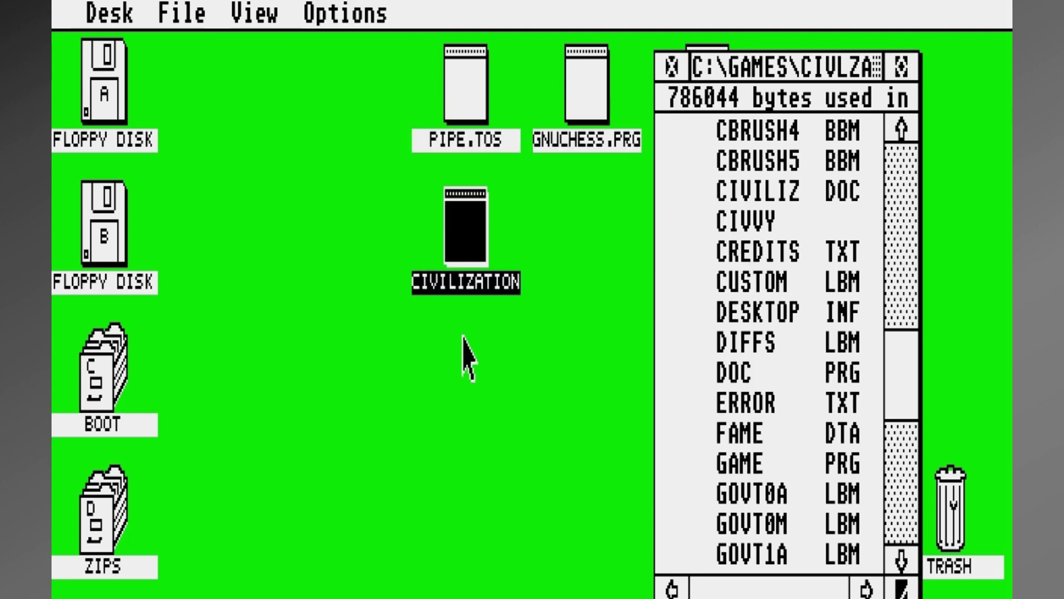
Close the CIVLZA folder window, stepping up through drive C
left_click(463, 356)
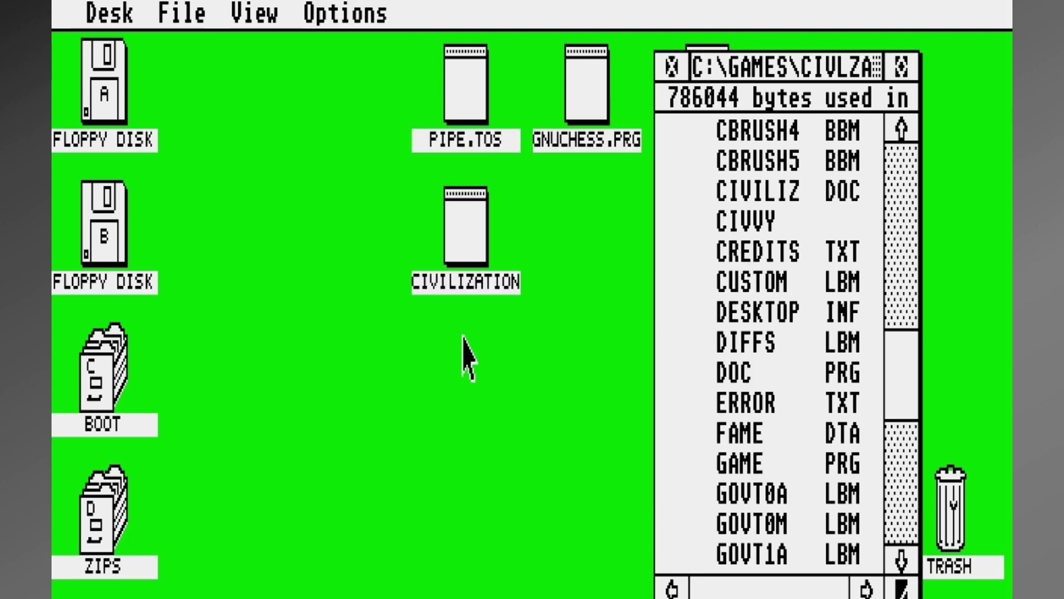
left_click(671, 71)
left_click(672, 68)
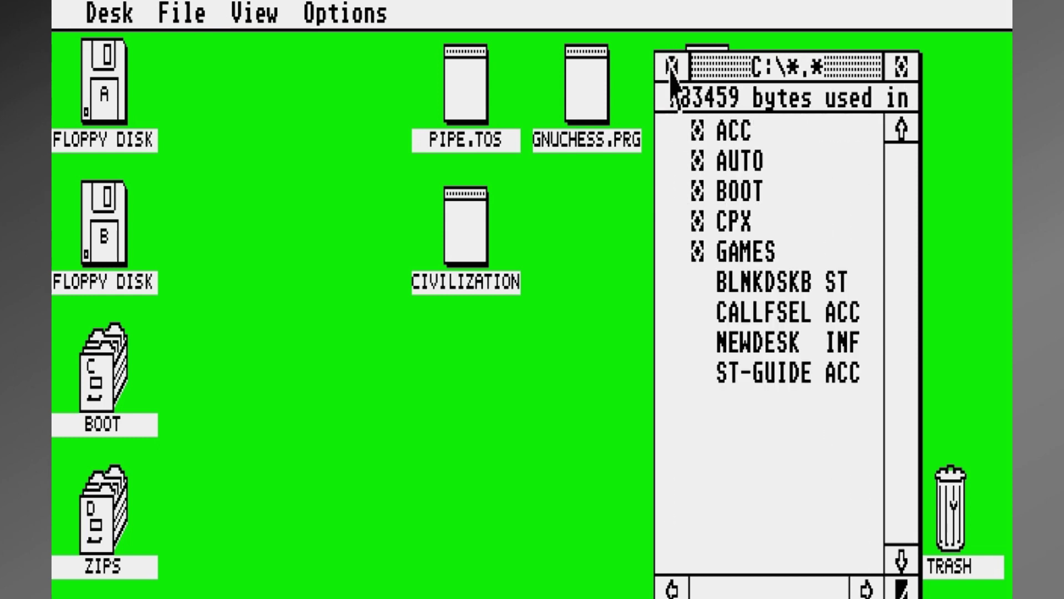
left_click(671, 68)
Save the desktop layout with Options > Save Desktop
mouse_move(359, 25)
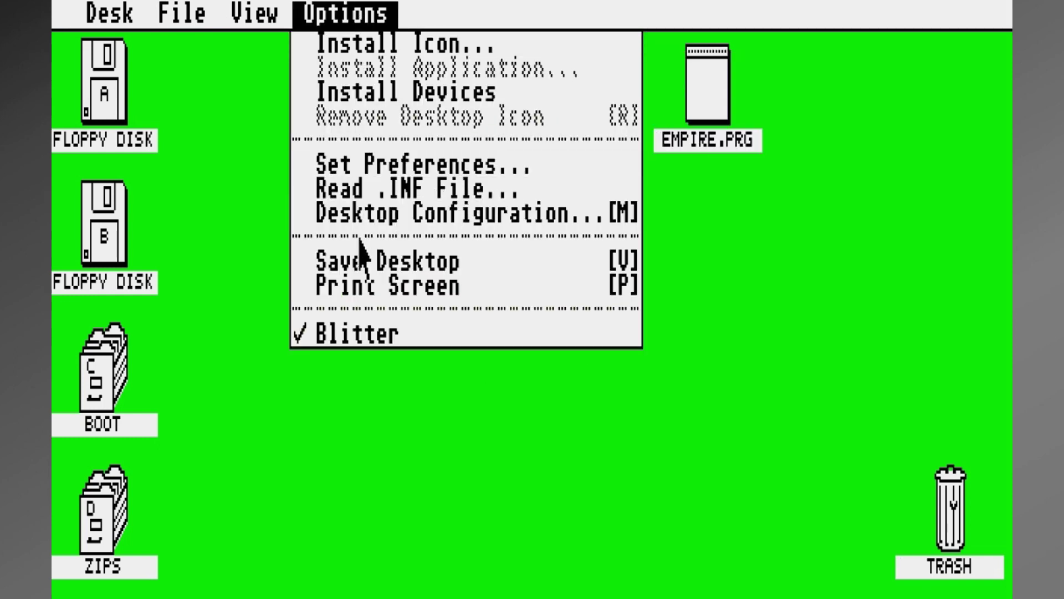
left_click(361, 264)
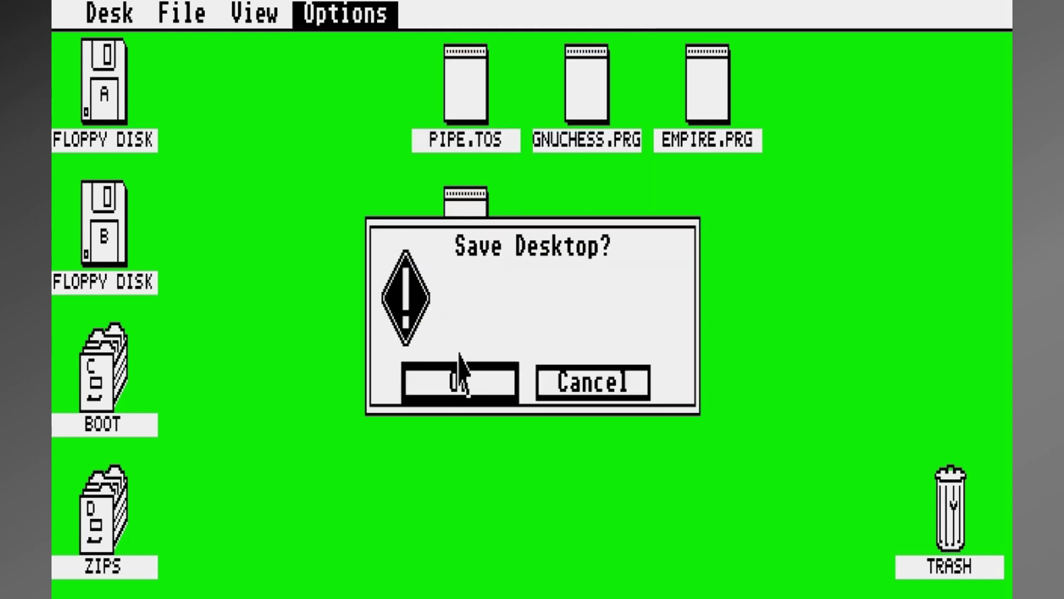
left_click(459, 391)
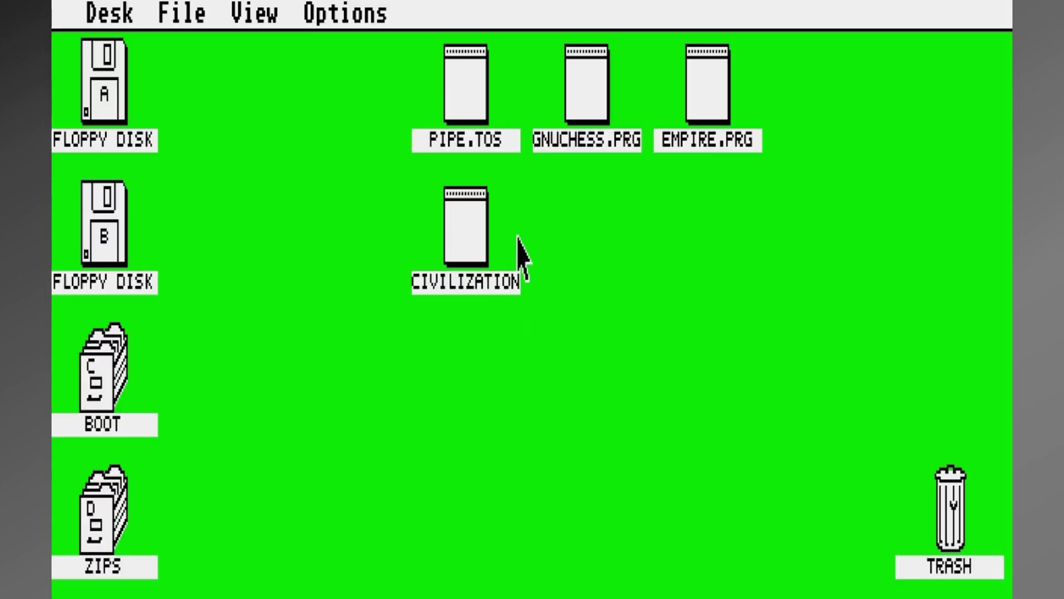
Edit the PIPE.TOS icon's Install Icon label to 'Pipe Dreams' and confirm
left_click(483, 202)
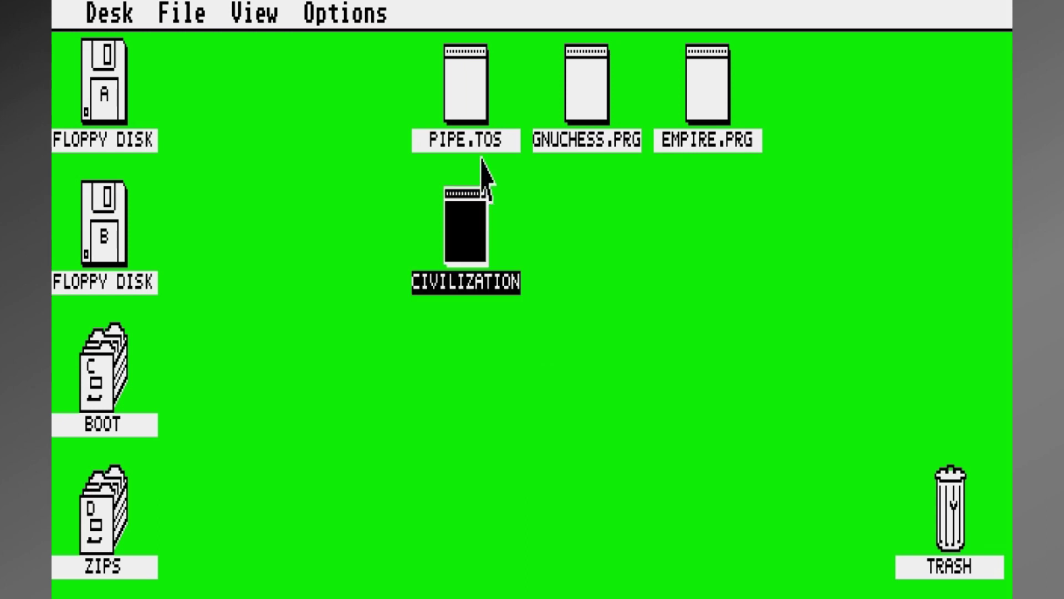
left_click(471, 114)
mouse_move(369, 12)
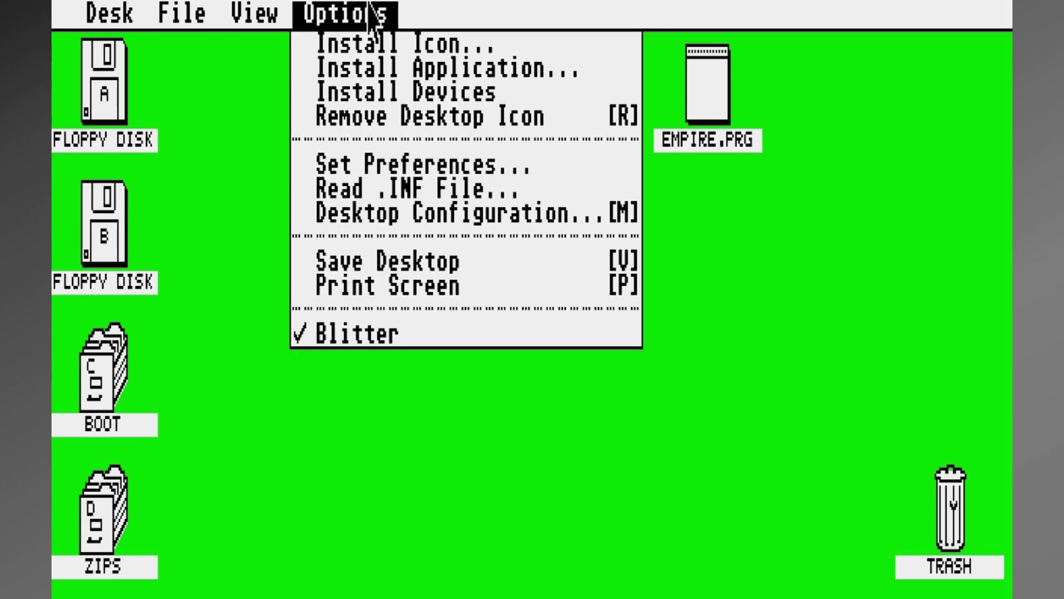
left_click(369, 44)
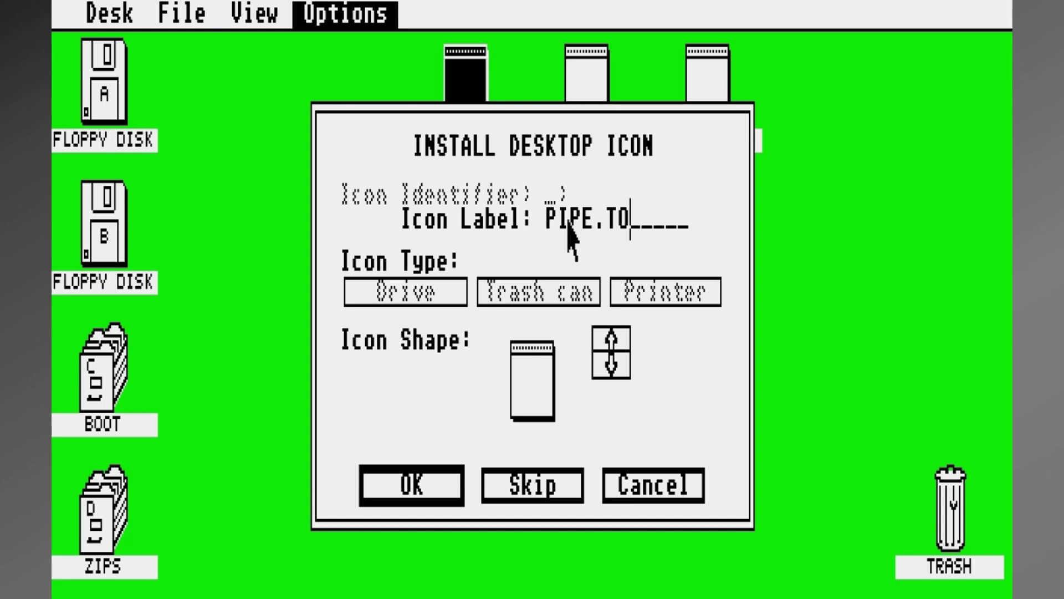
key("BackSpace")
key("BackSpace")
key("BackSpace")
type("Drea")
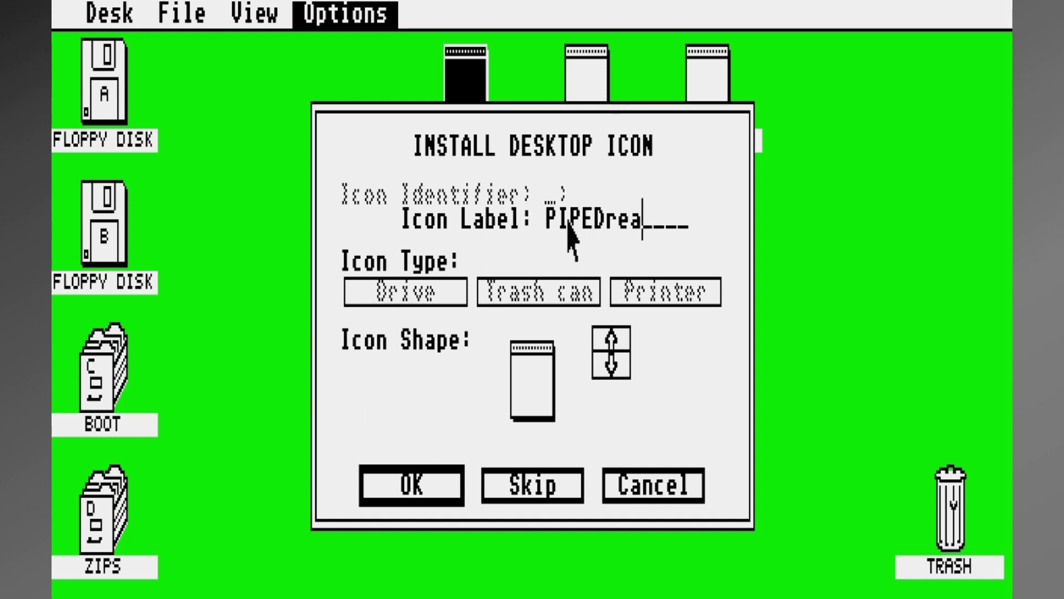
key("BackSpace")
key("BackSpace")
key("BackSpace")
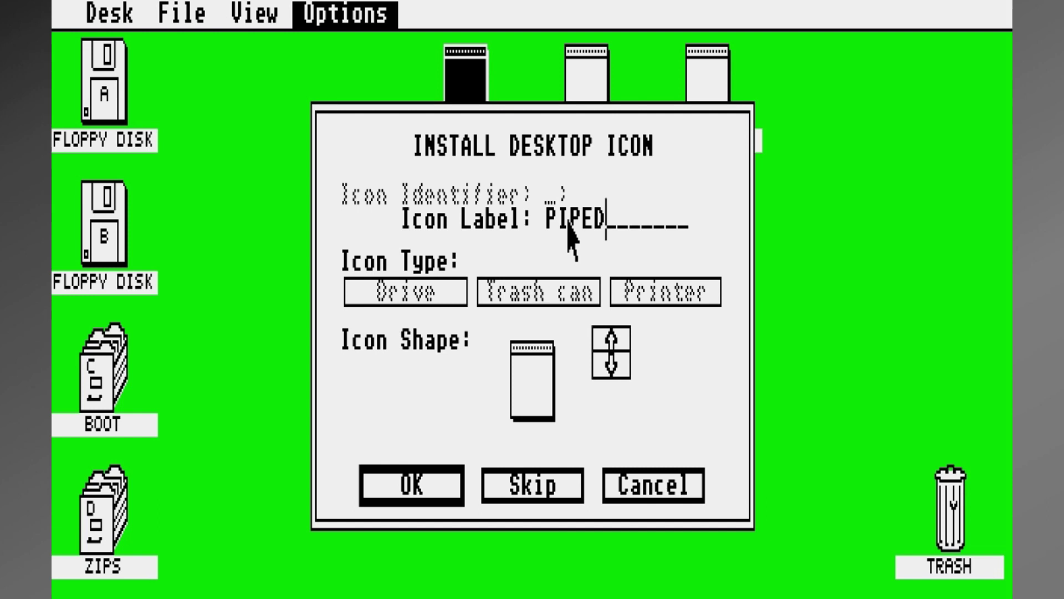
type("reams")
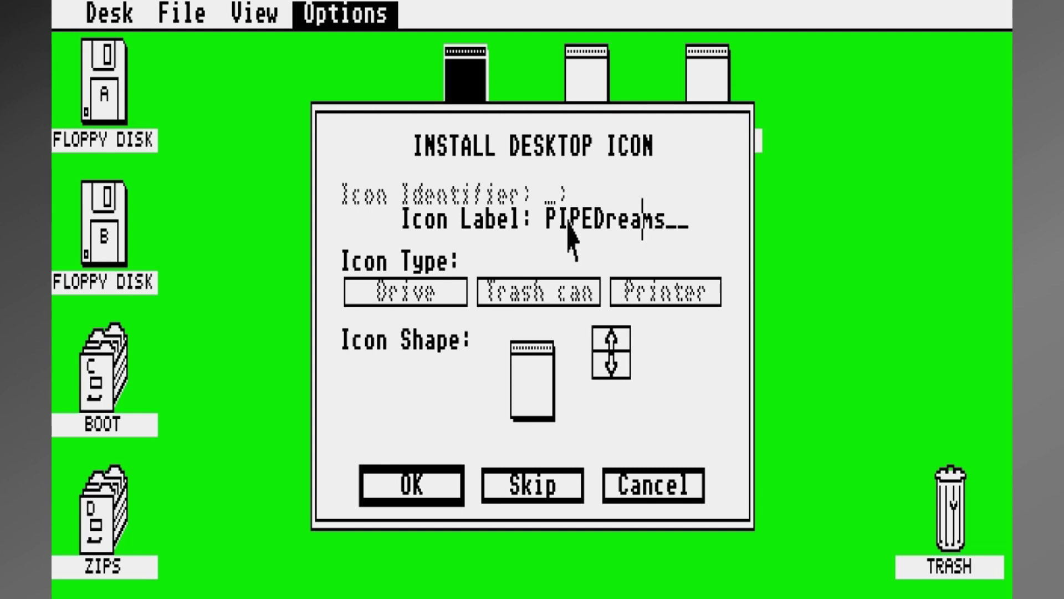
key("Left")
key("Left")
key("Left")
key("Left")
key("BackSpace")
key("BackSpace")
key("BackSpace")
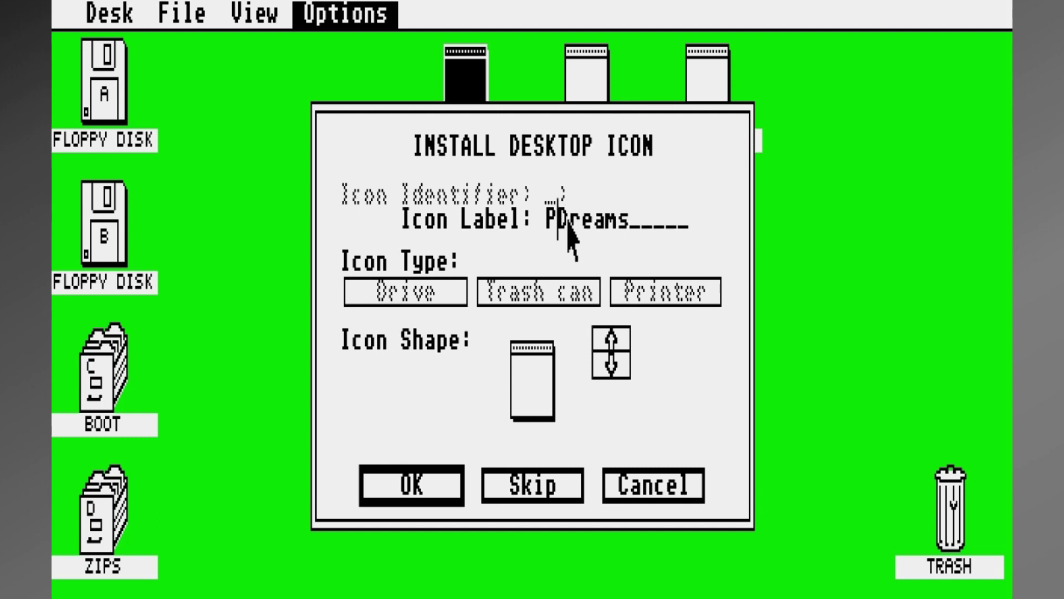
type("ipe")
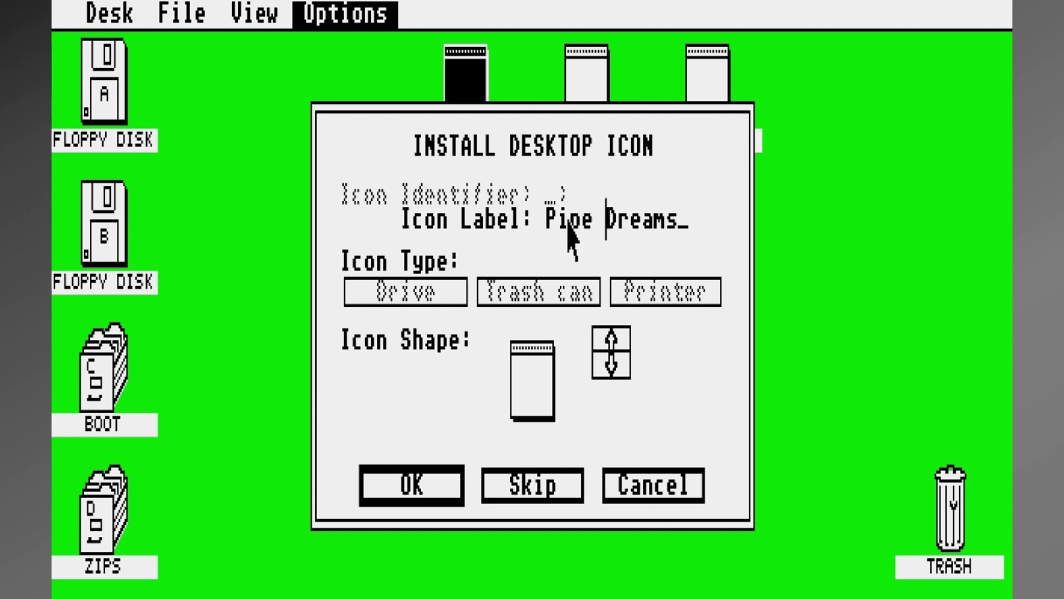
left_click(434, 502)
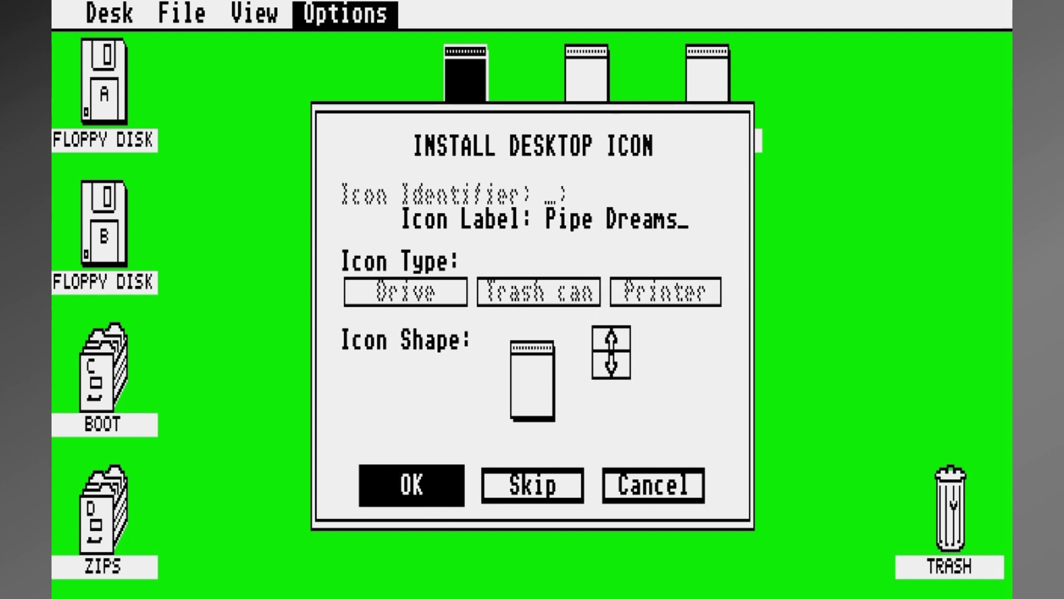
left_click(546, 249)
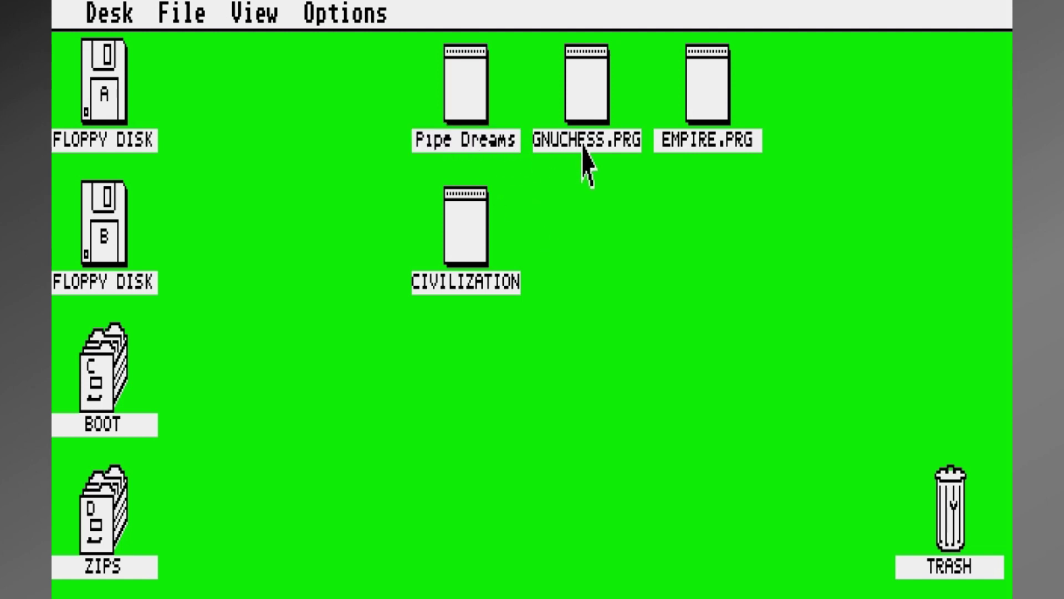
Change the EMPIRE.PRG icon label to EmpreStikBck, then reselect that icon
left_click(725, 149)
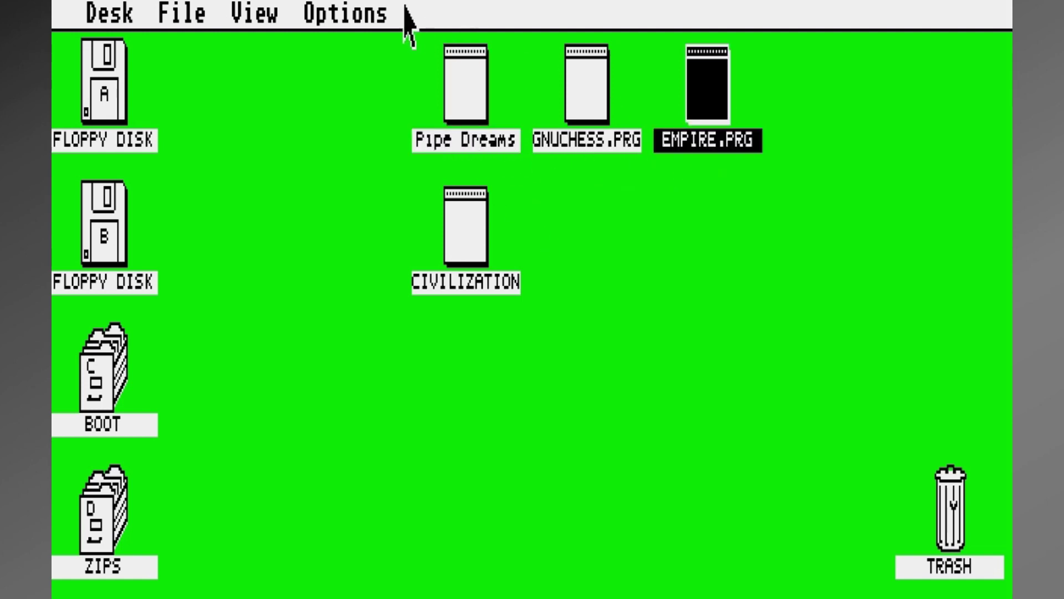
mouse_move(360, 14)
left_click(364, 52)
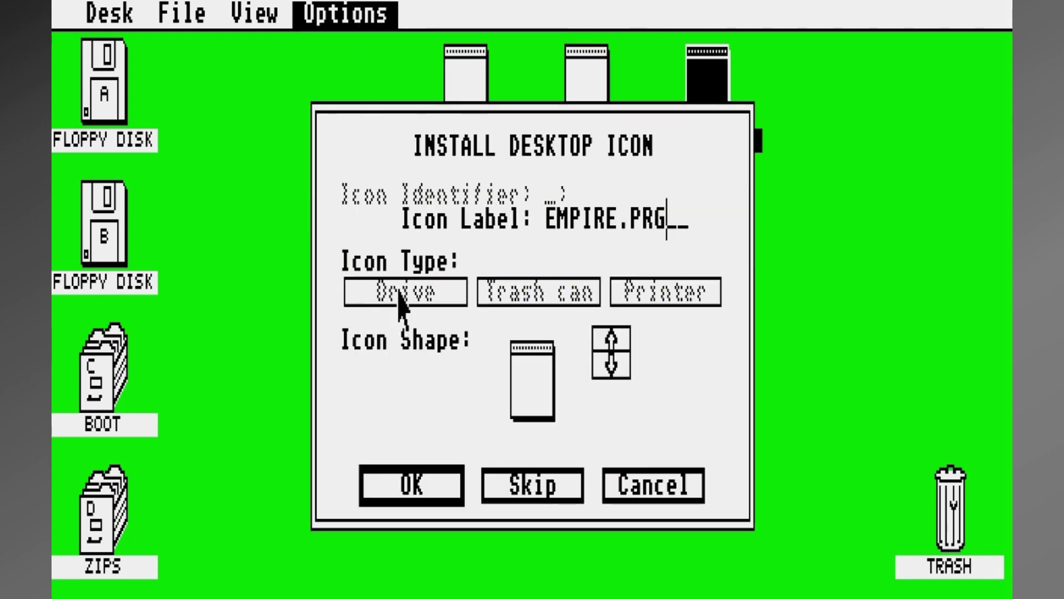
key("BackSpace")
key("BackSpace")
key("BackSpace")
key("BackSpace")
key("BackSpace")
key("BackSpace")
key("BackSpace")
key("BackSpace")
key("BackSpace")
key("BackSpace")
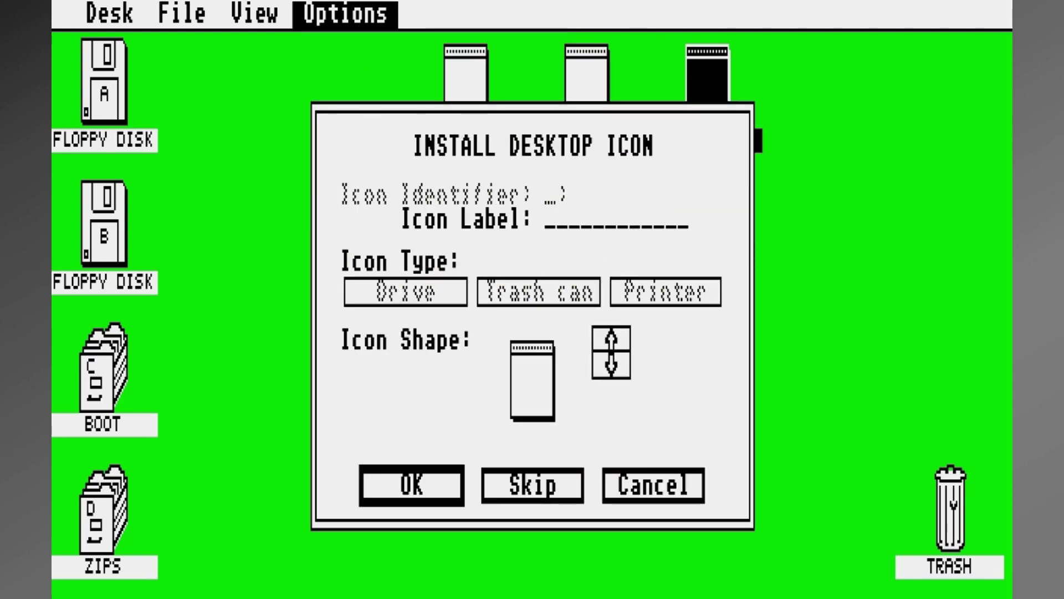
type("Empire")
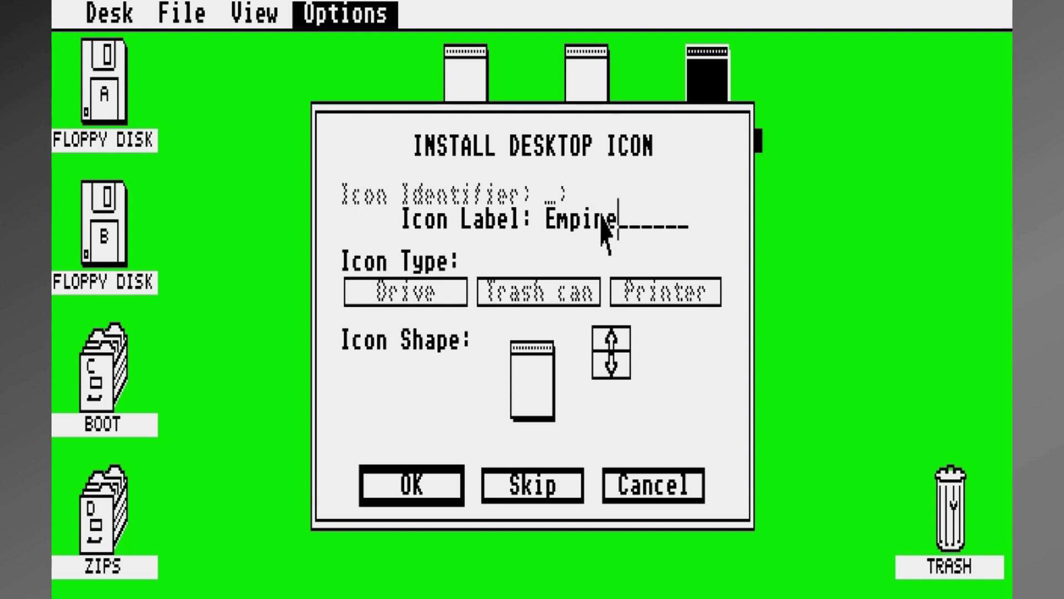
type("StkBck")
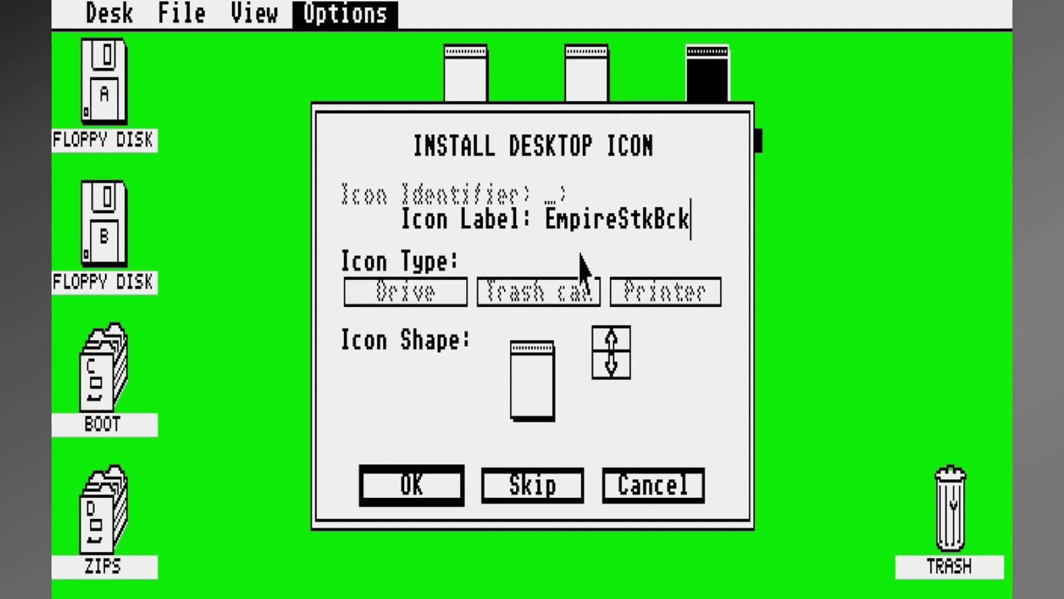
key("Left")
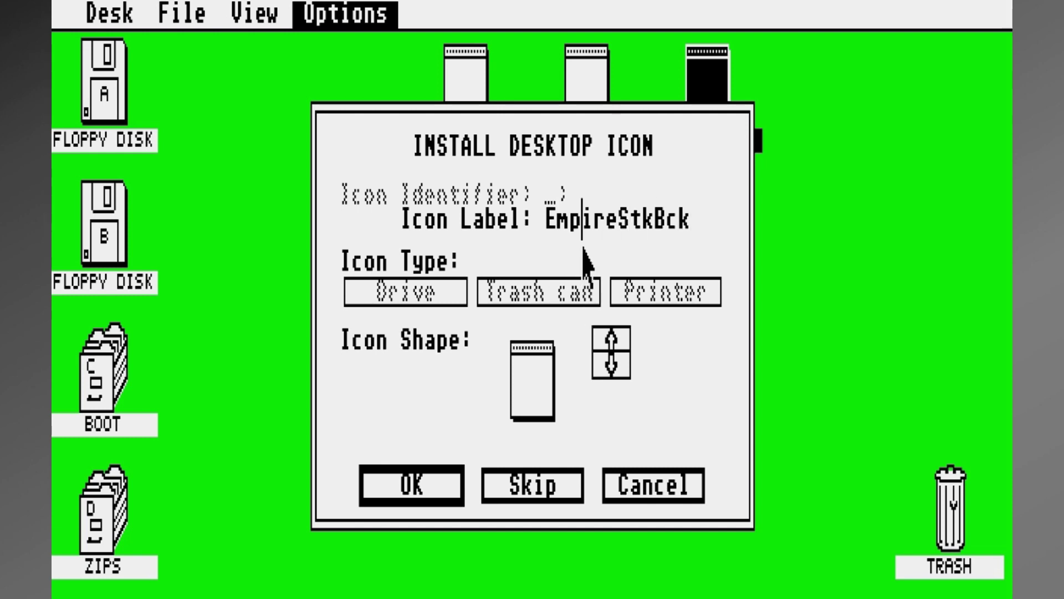
key("Delete")
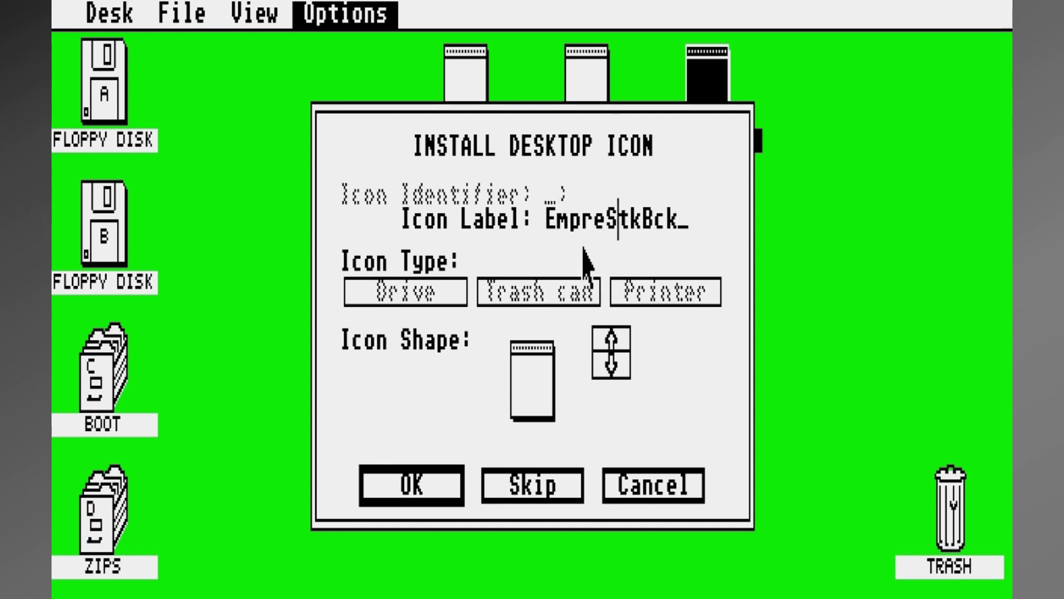
type("i")
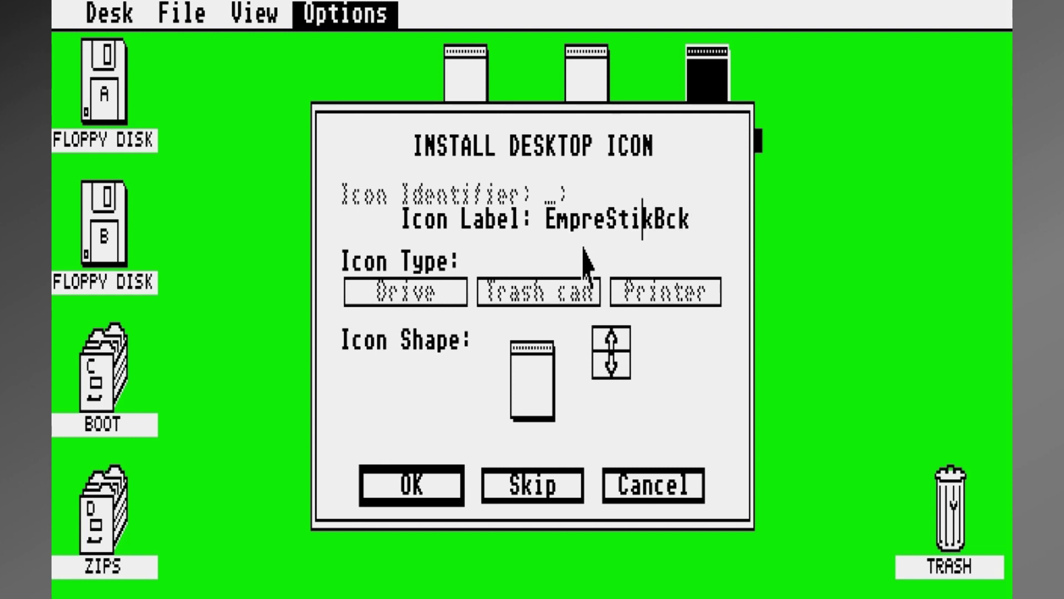
left_click(413, 488)
left_click(701, 183)
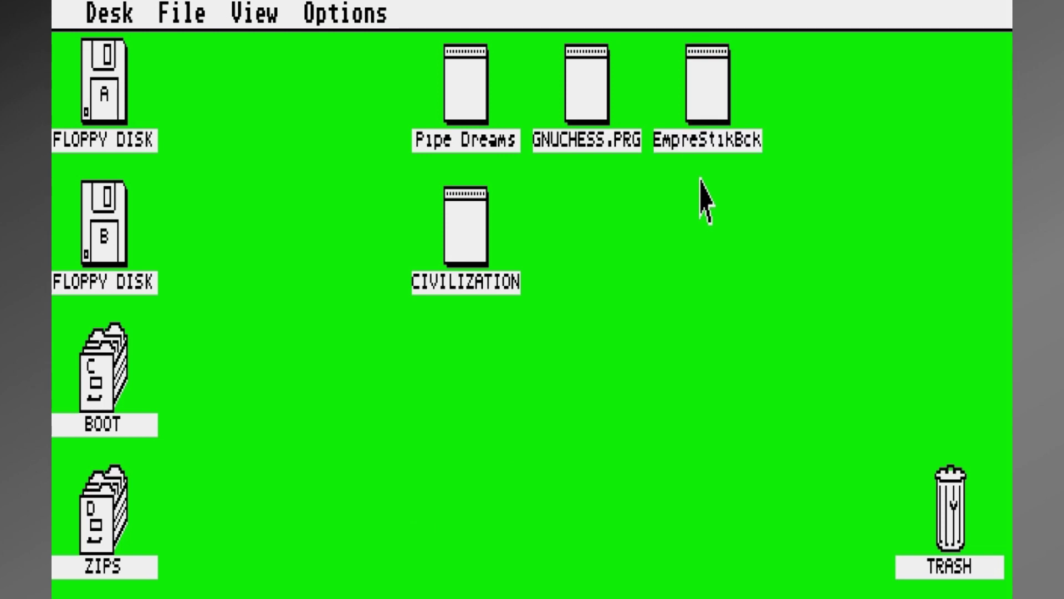
left_click(704, 143)
Replace the EmpreStikBck label with EMPSTRIKBACK via Install Icon and confirm
mouse_move(343, 13)
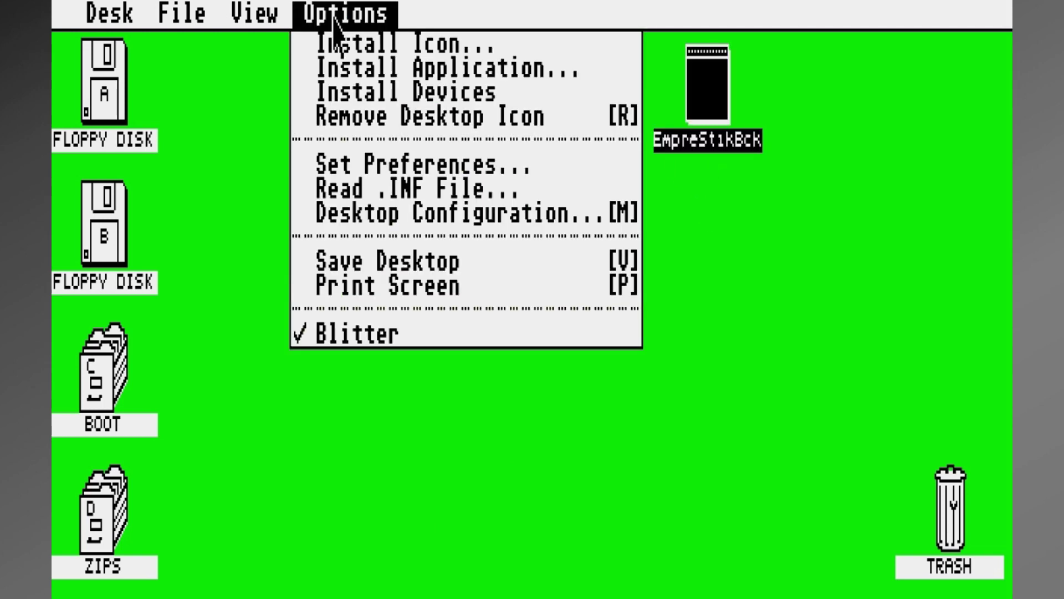
left_click(339, 44)
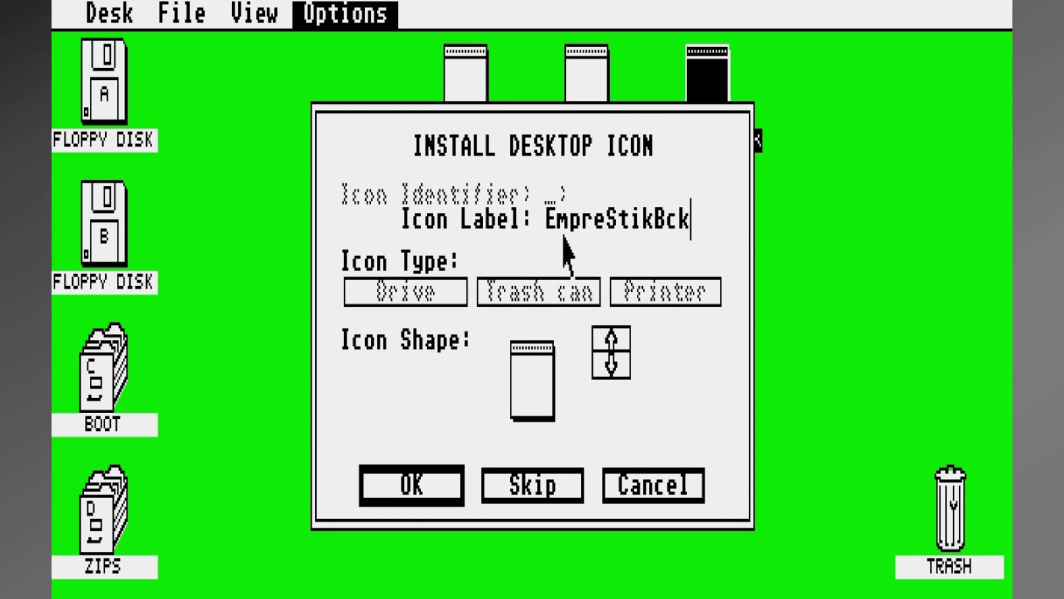
key("BackSpace")
key("BackSpace")
key("BackSpace")
key("BackSpace")
key("BackSpace")
key("BackSpace")
key("BackSpace")
key("BackSpace")
key("BackSpace")
key("BackSpace")
key("BackSpace")
key("BackSpace")
type("E")
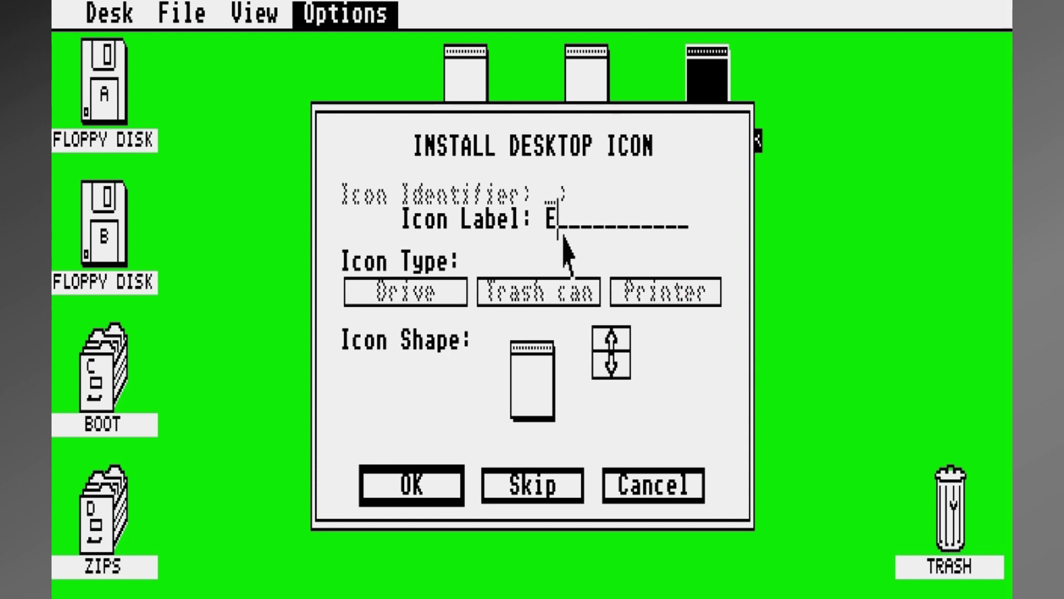
type("MPS")
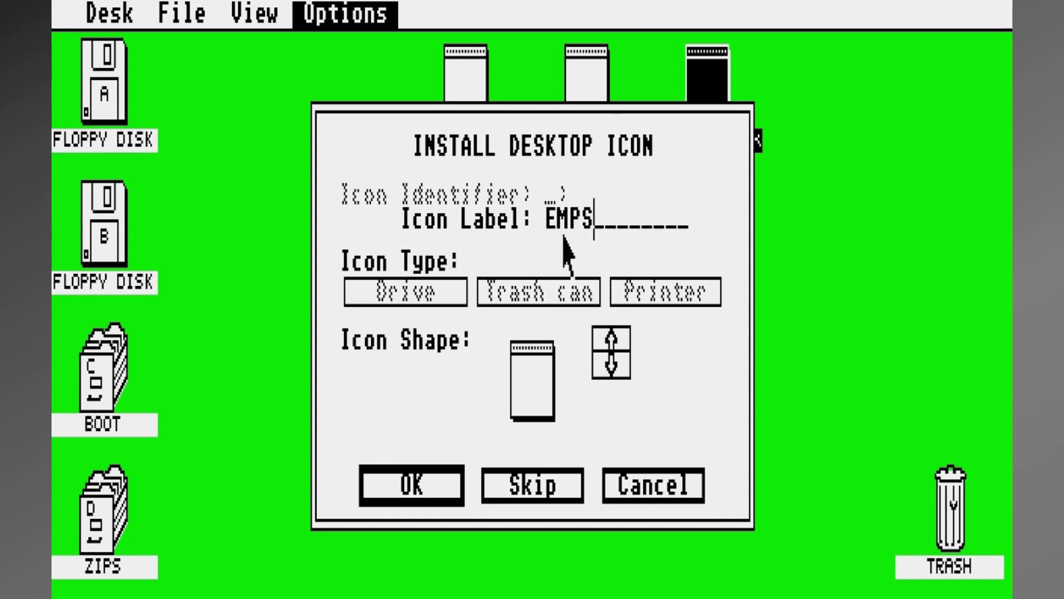
type("TRI")
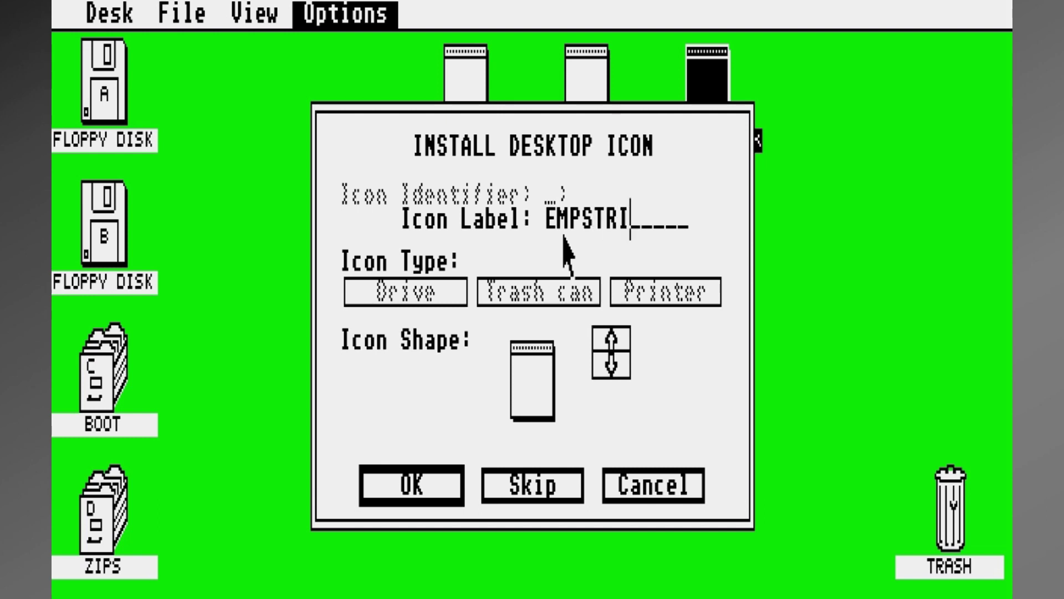
type("KBACK")
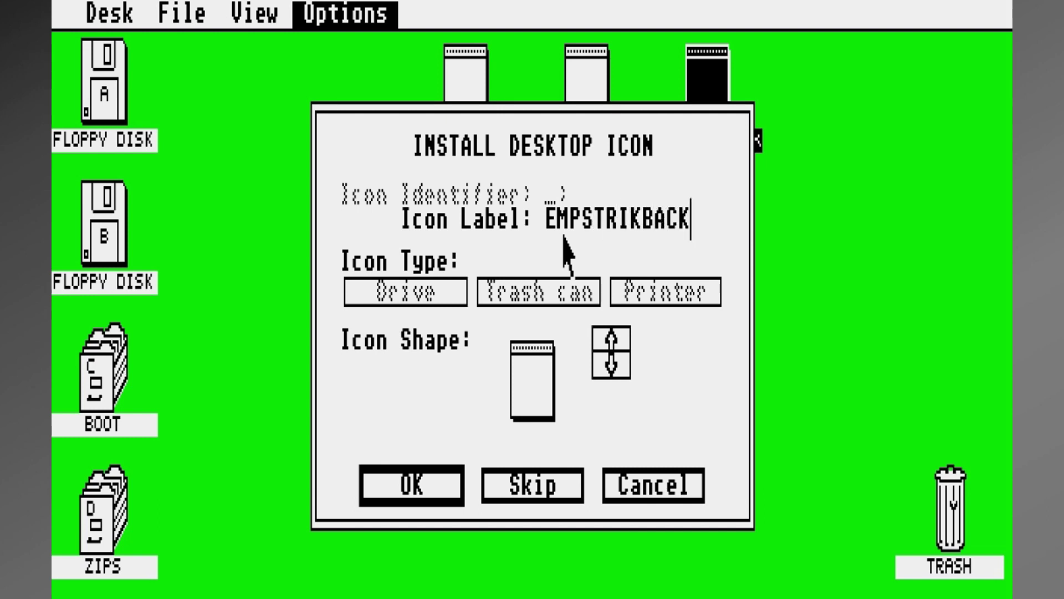
left_click(416, 481)
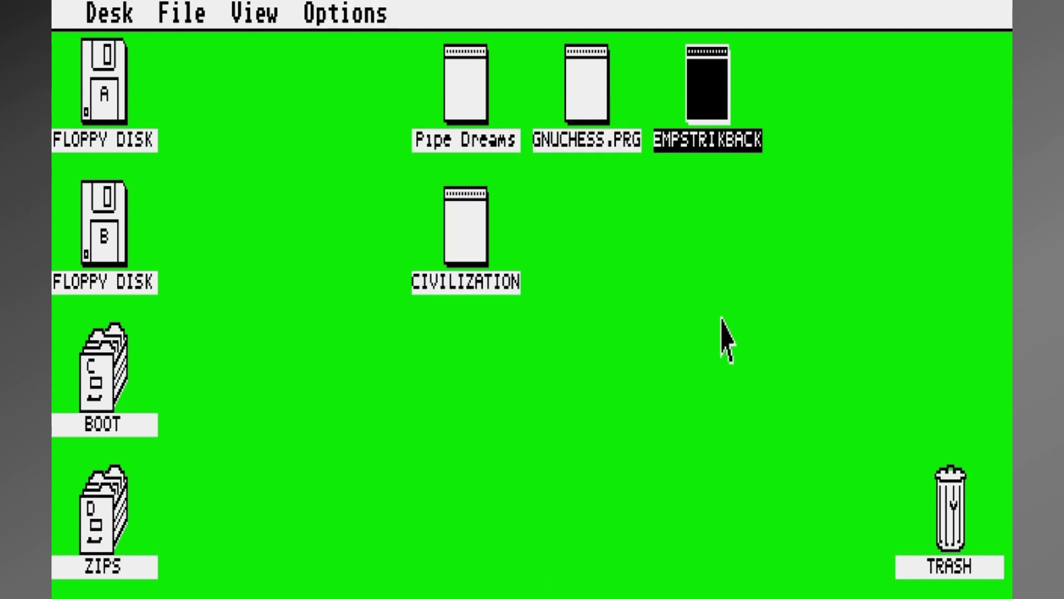
left_click(752, 181)
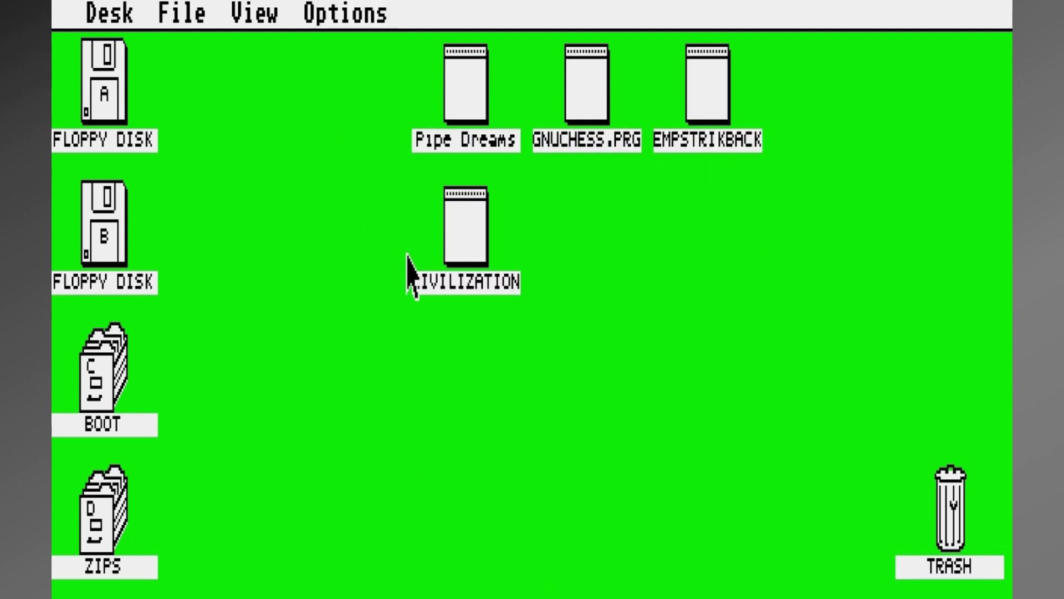
Close the Options menu without saving, then select the reverted EMPIRE.PRG icon
mouse_move(355, 15)
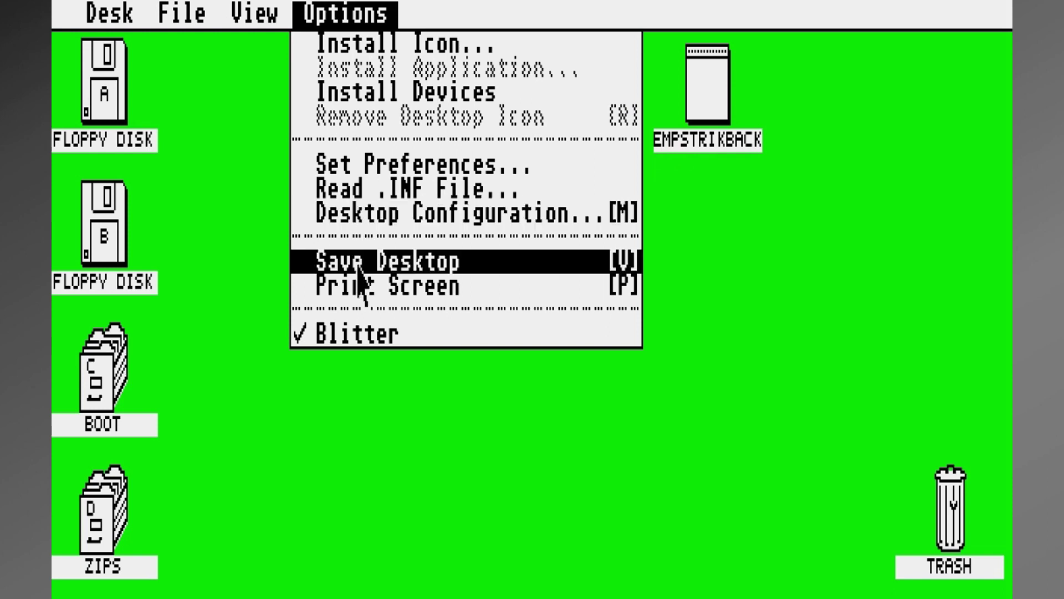
left_click(838, 272)
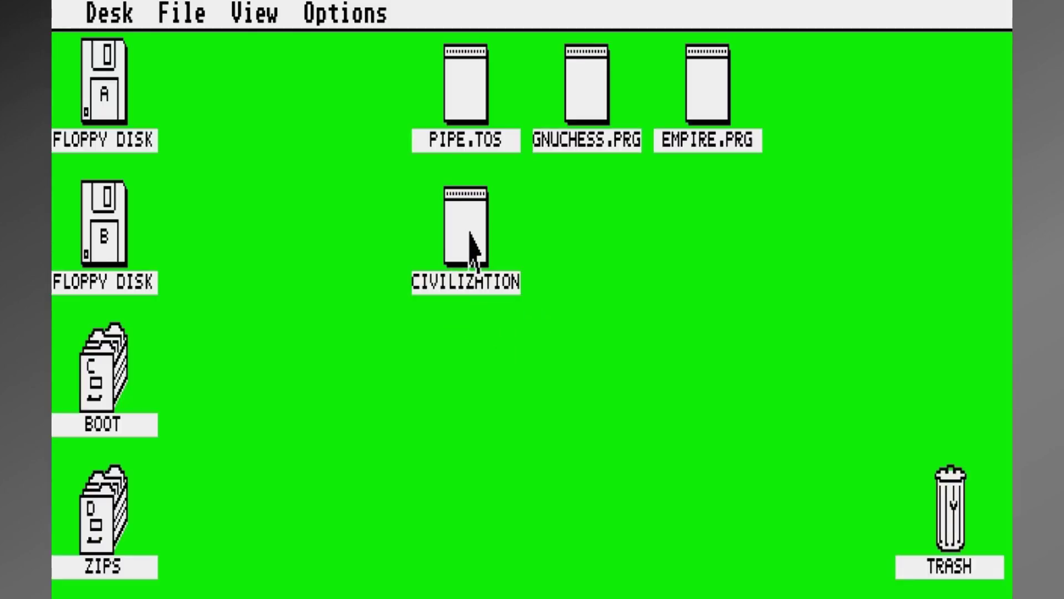
left_click(704, 107)
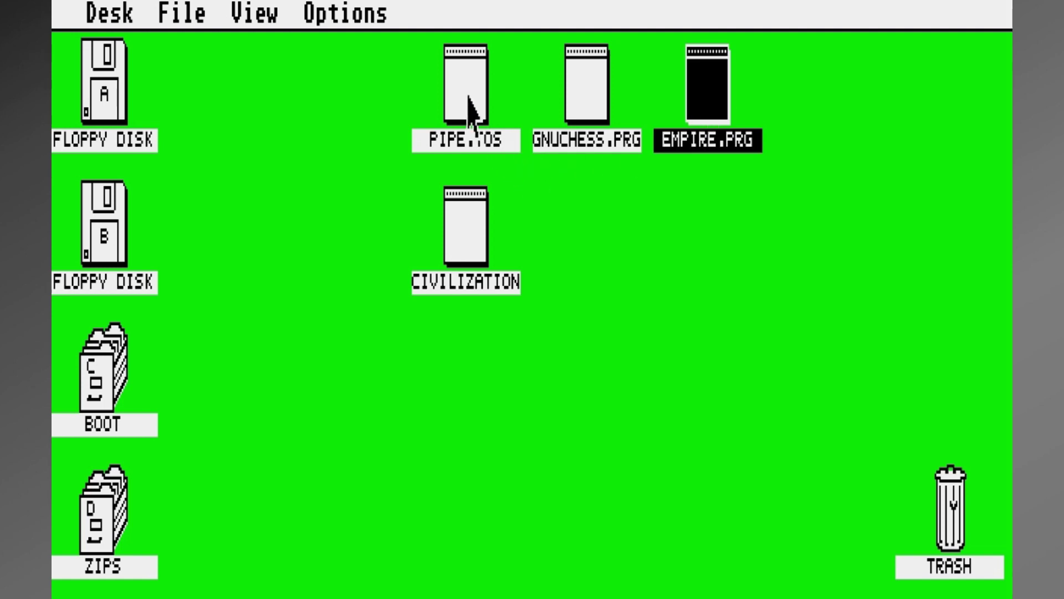
Reselect EMPIRE.PRG and use Install Icon to change its label from EMPIRE to EMPSTRIKBACK
left_click(470, 105)
left_click(712, 101)
mouse_move(344, 16)
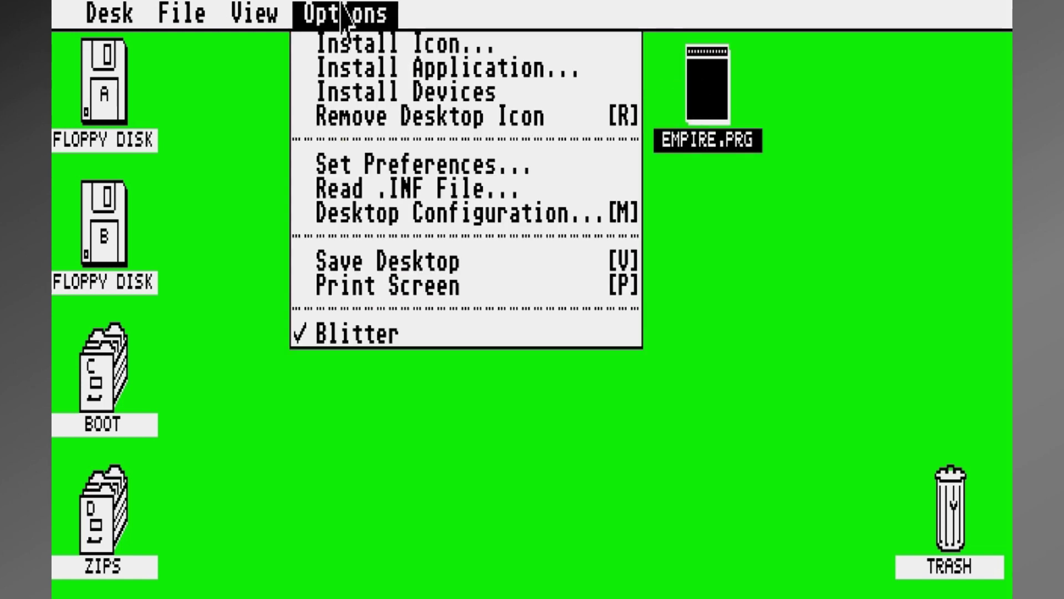
left_click(343, 47)
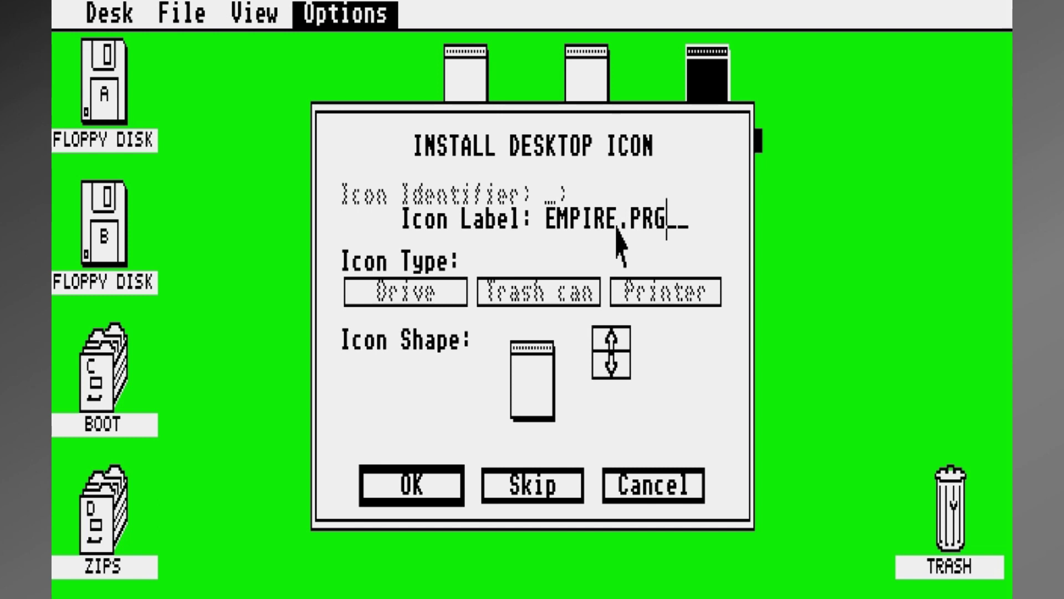
key("BackSpace")
key("BackSpace")
key("BackSpace")
key("BackSpace")
key("BackSpace")
key("BackSpace")
key("BackSpace")
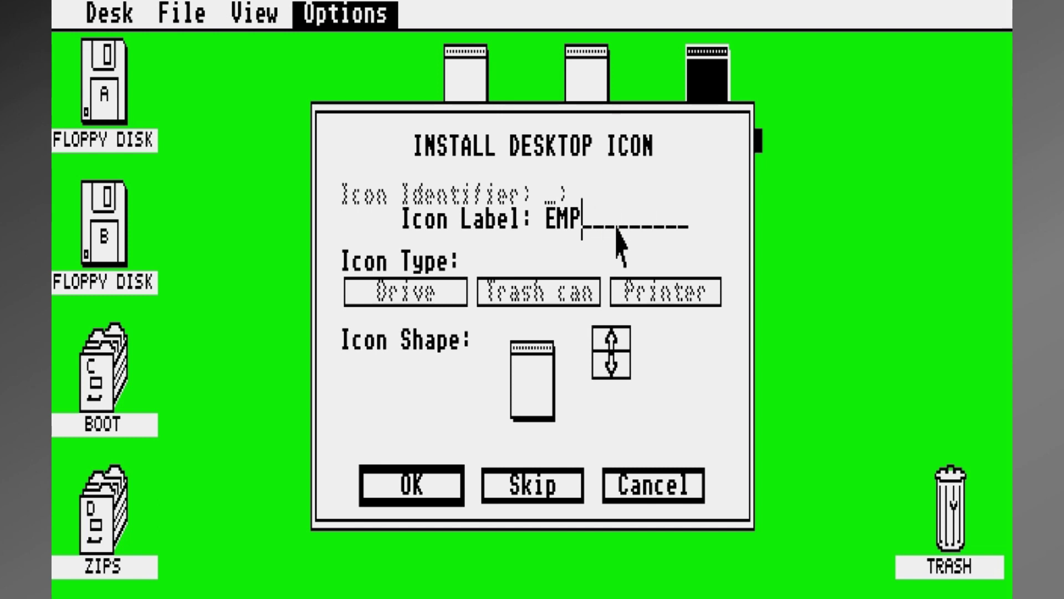
type("STRIK")
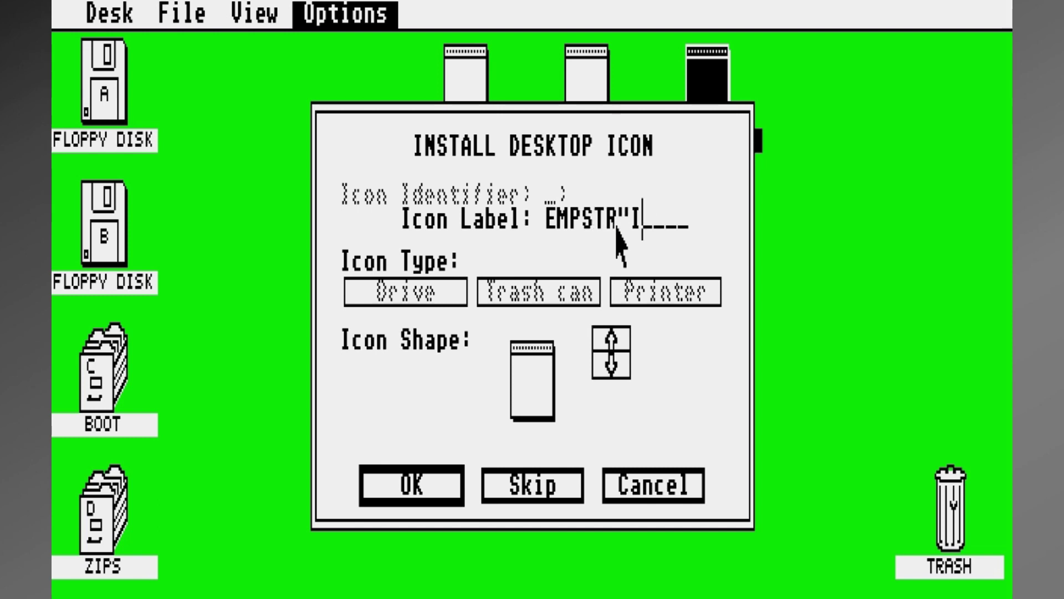
key("BackSpace")
key("BackSpace")
type("IKBACK")
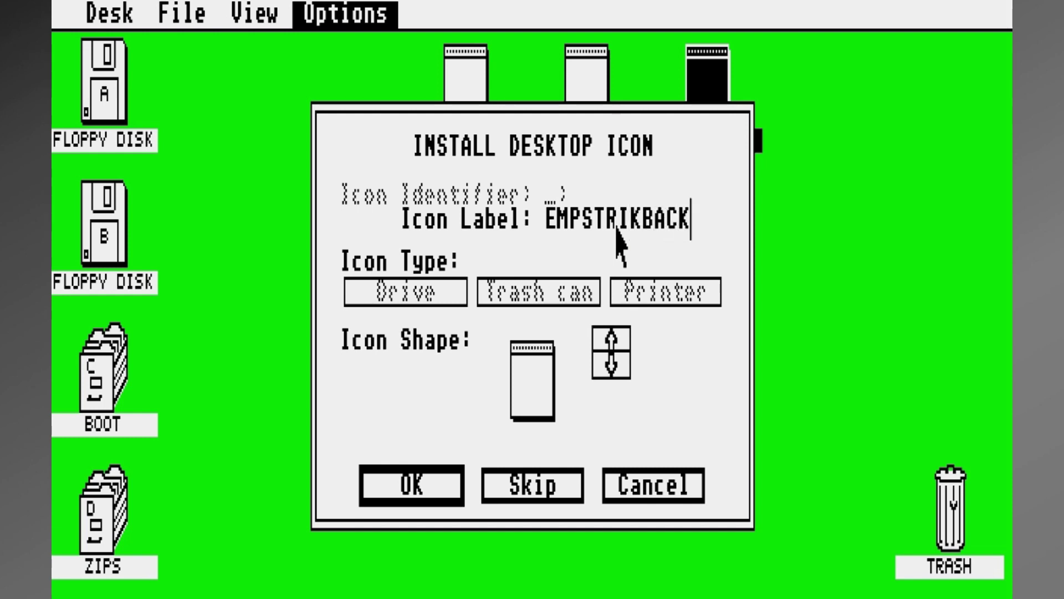
left_click(412, 488)
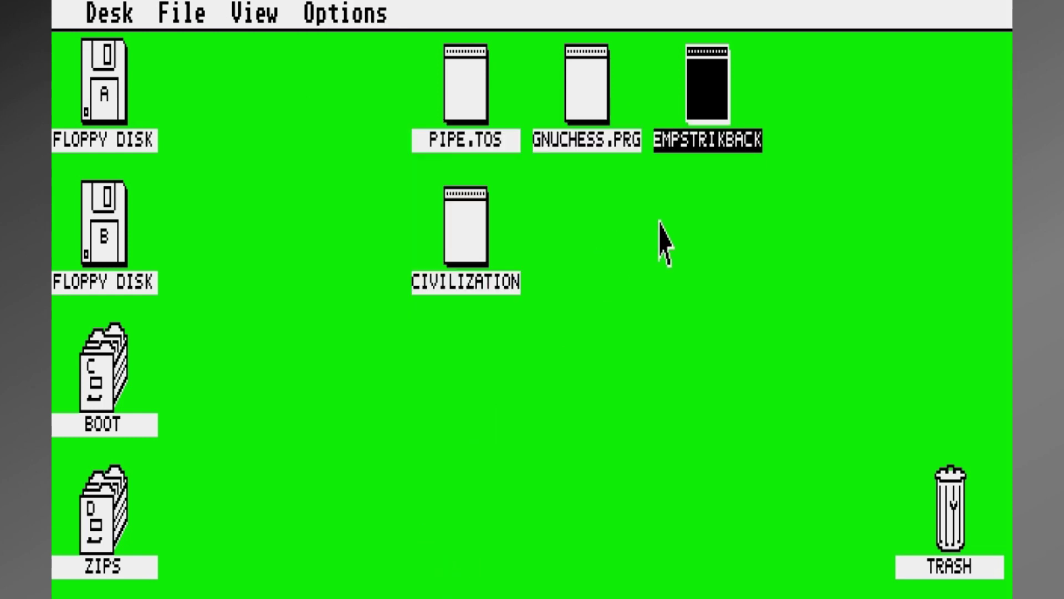
Deselect the EMPSTRIKBACK icon and choose Save Desktop from the Options menu
left_click(695, 172)
mouse_move(371, 17)
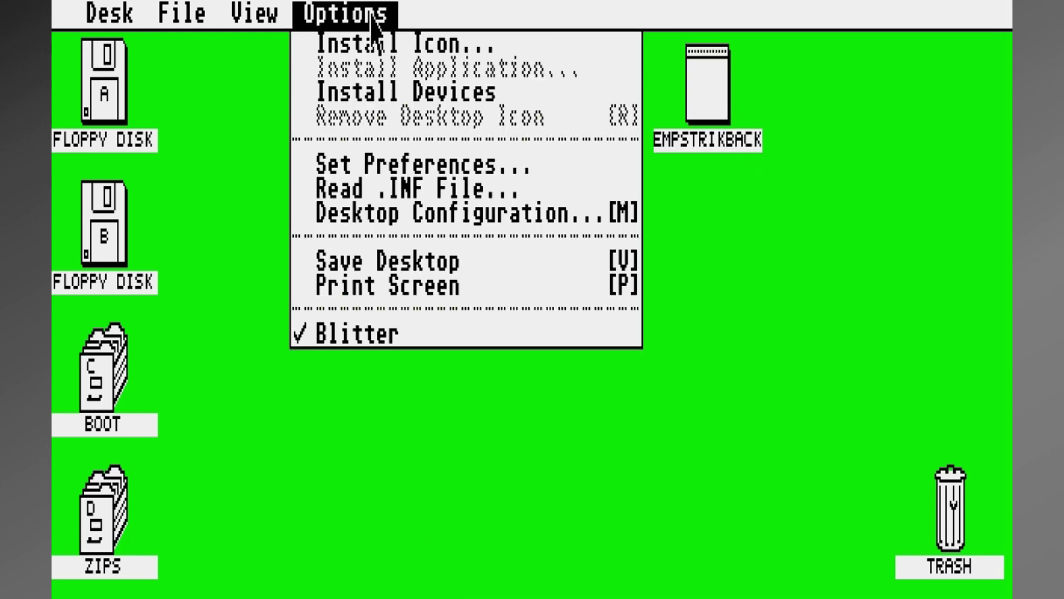
left_click(377, 267)
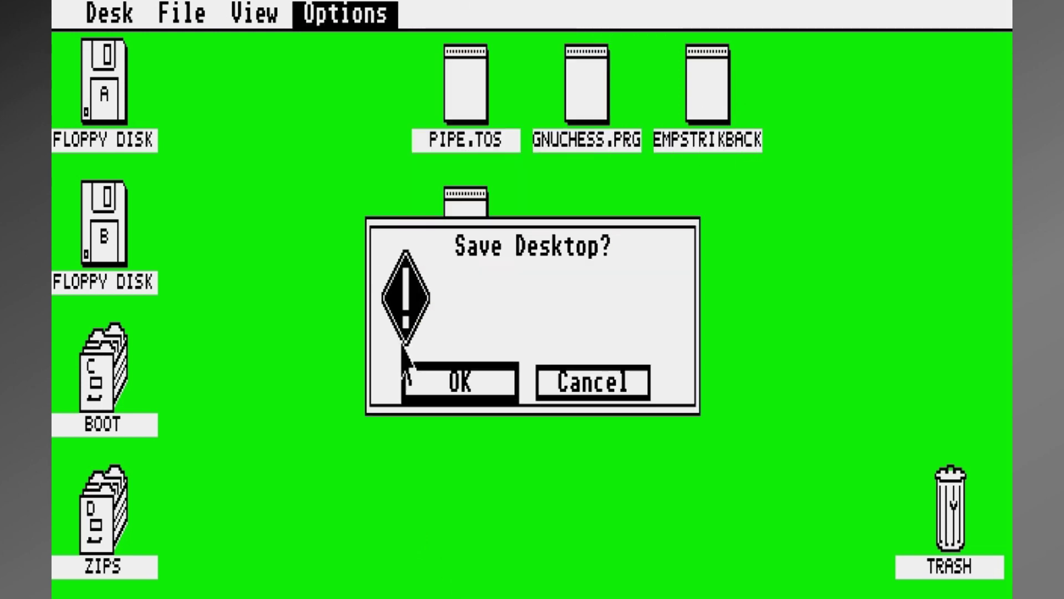